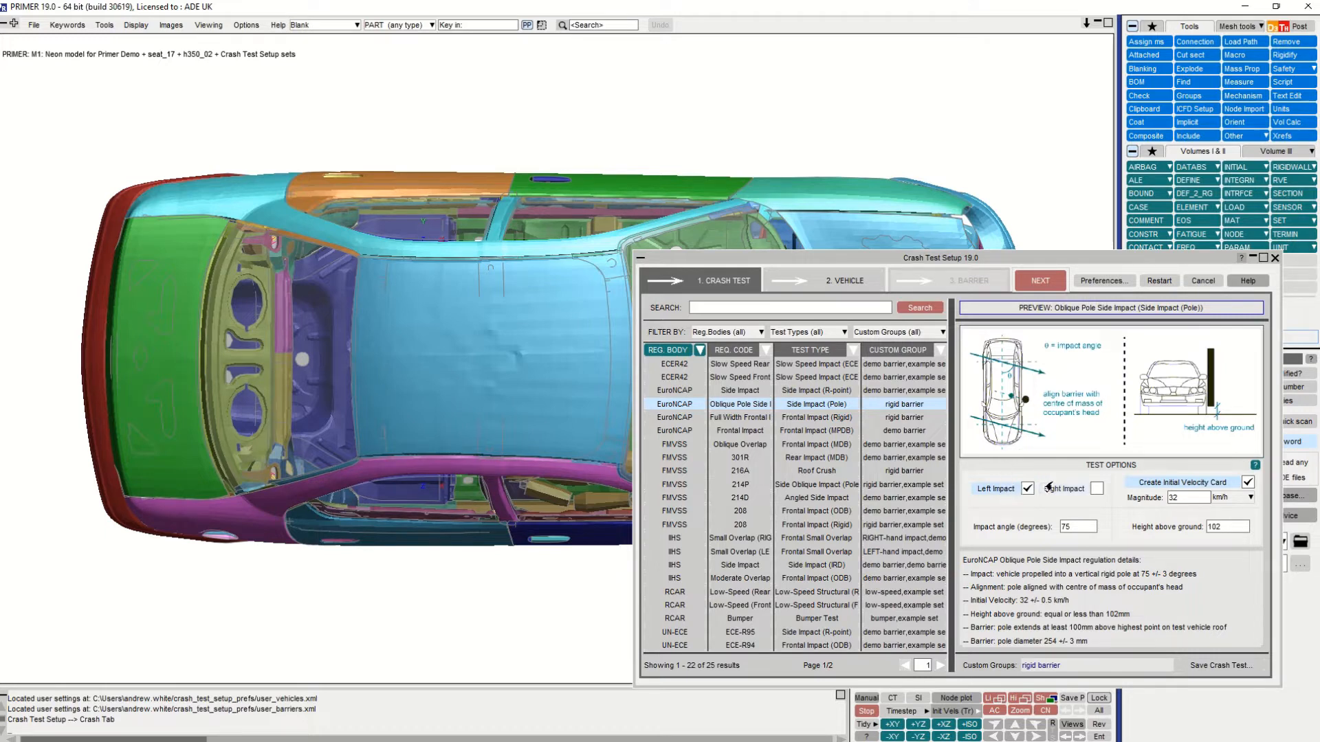
- Add the right impact to the EuroNCAP oblique pole side test and import the default Pole Barrier with label numbering offsets applied
{"action": "left_click", "coordinate": [1092, 490]}
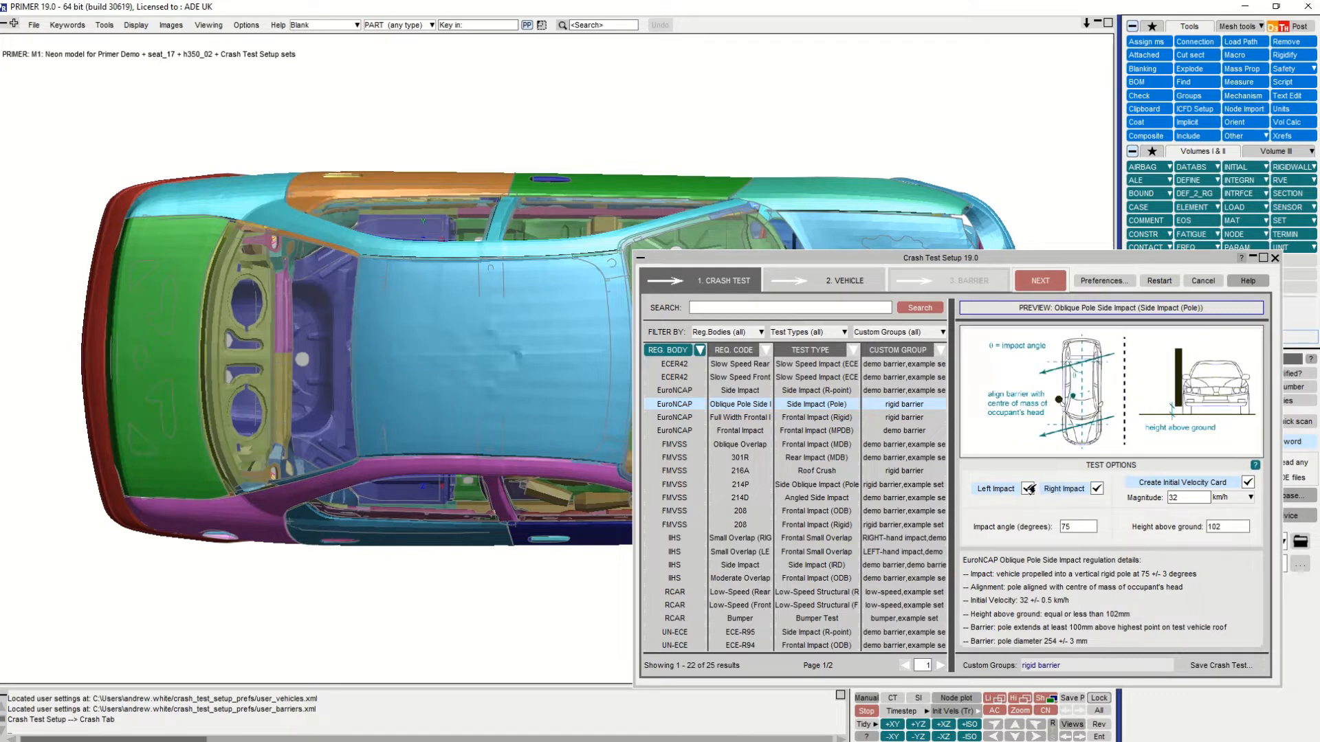
{"action": "left_click", "coordinate": [1033, 283]}
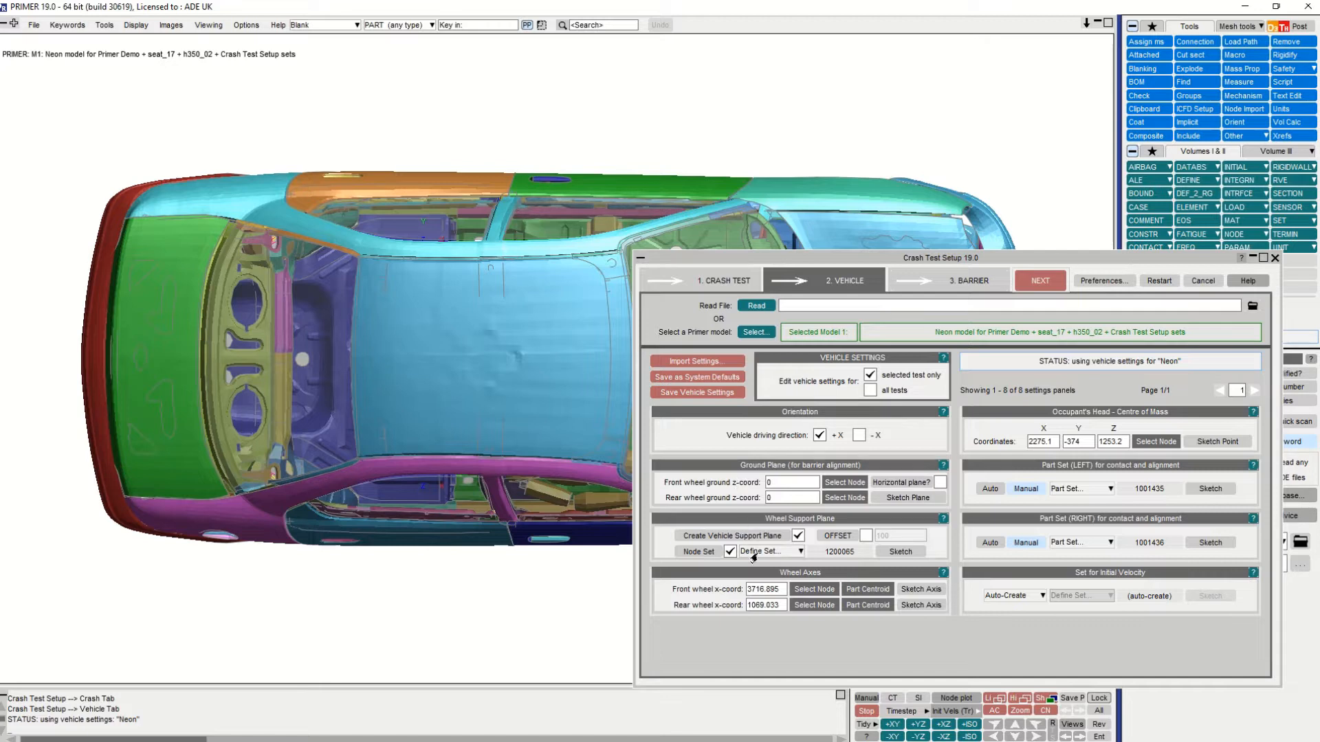
{"action": "left_click", "coordinate": [1034, 282]}
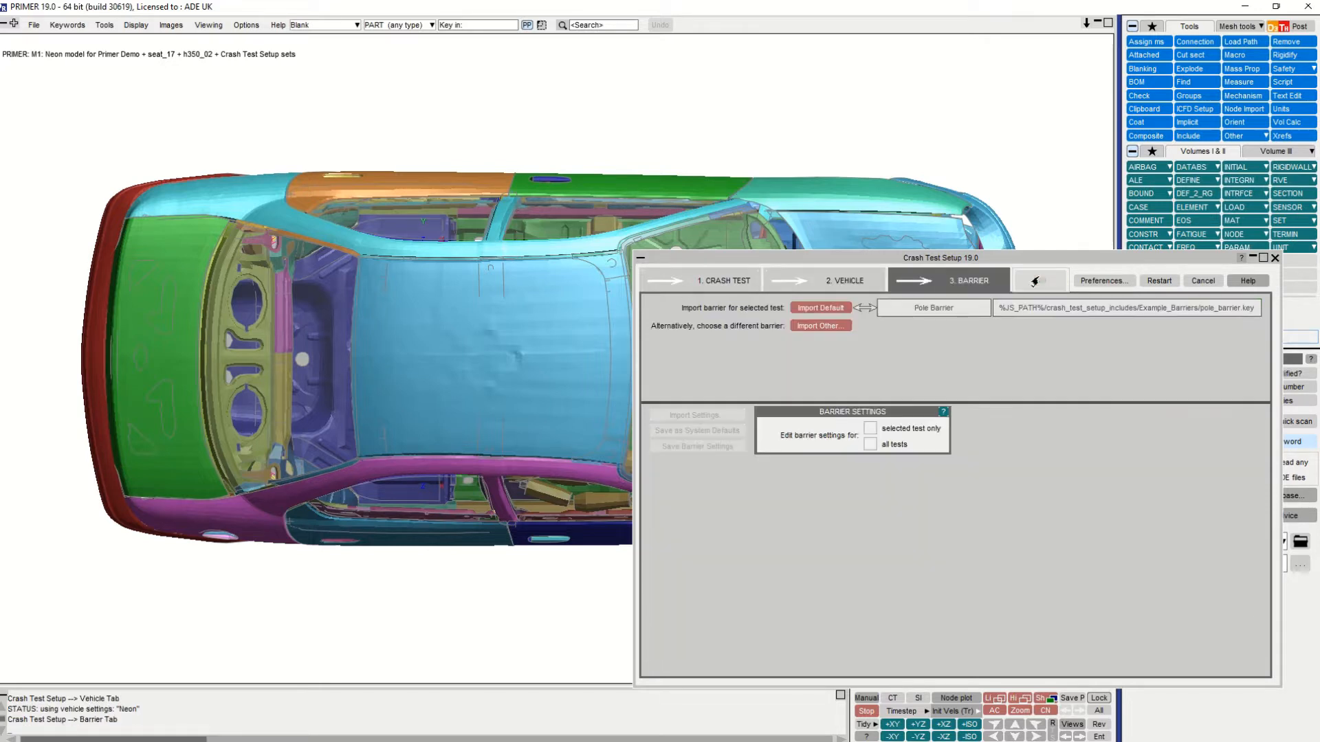
{"action": "left_click", "coordinate": [823, 310]}
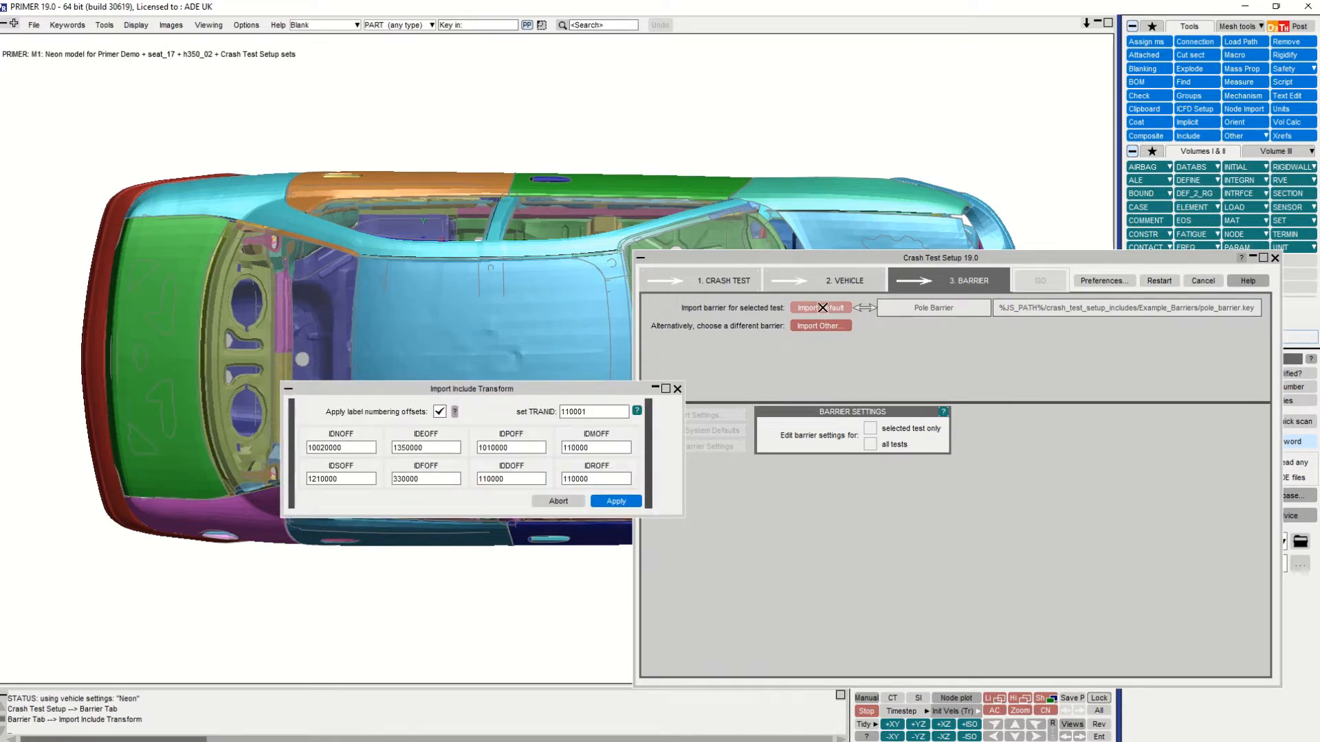
{"action": "left_click", "coordinate": [601, 504]}
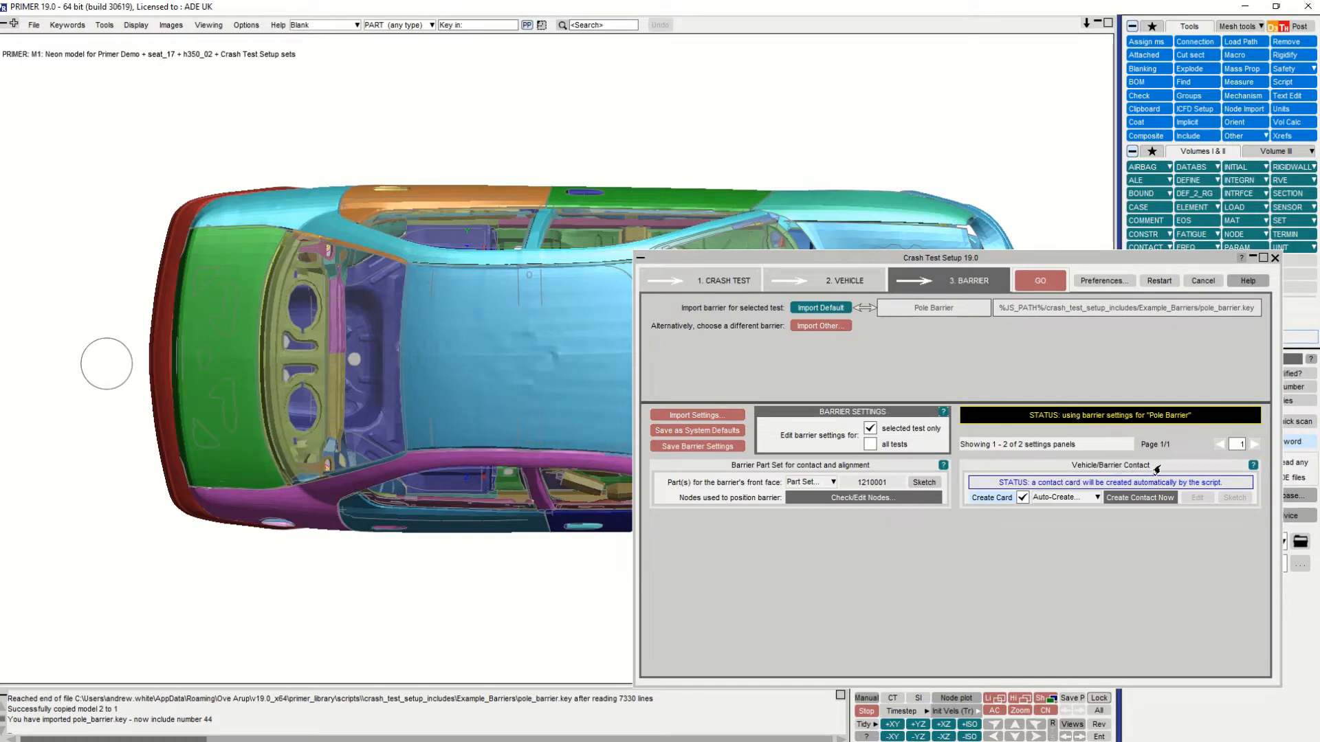
{"action": "left_click", "coordinate": [1053, 498]}
{"action": "left_click", "coordinate": [1048, 525]}
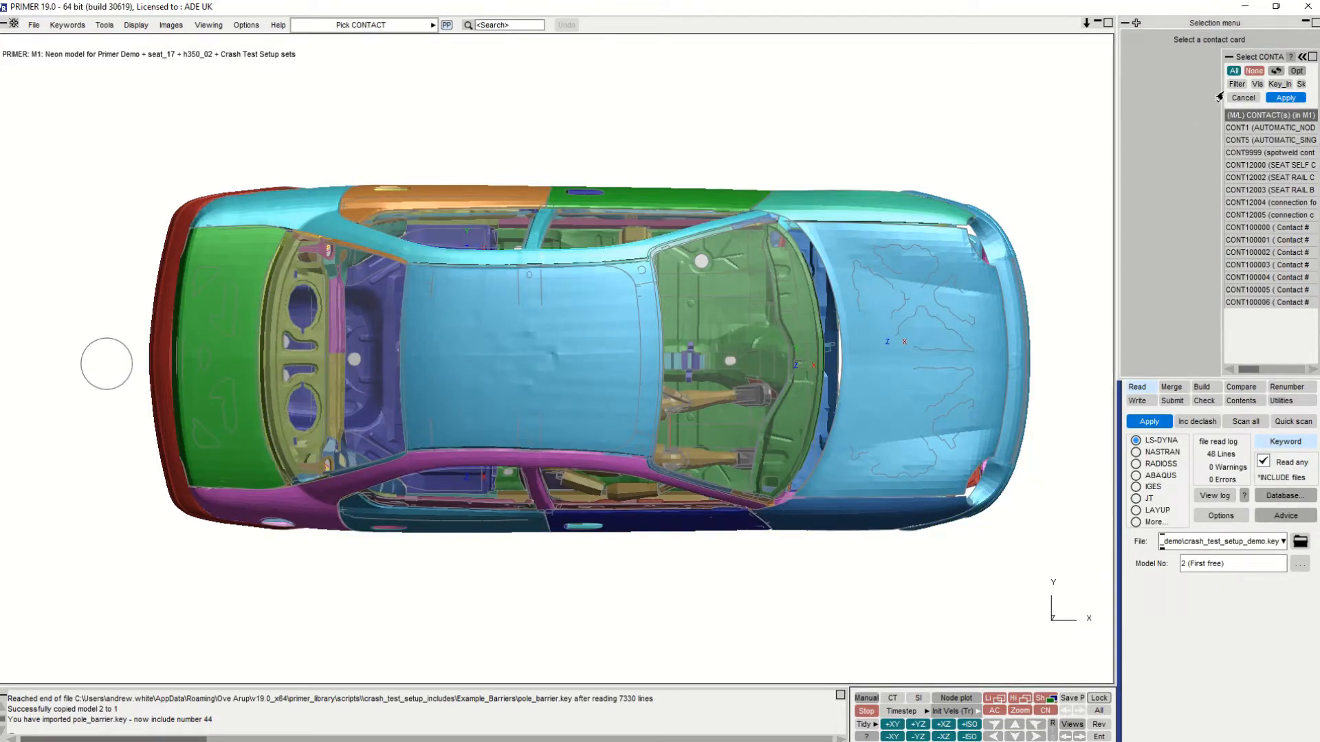
{"action": "left_click", "coordinate": [1242, 98]}
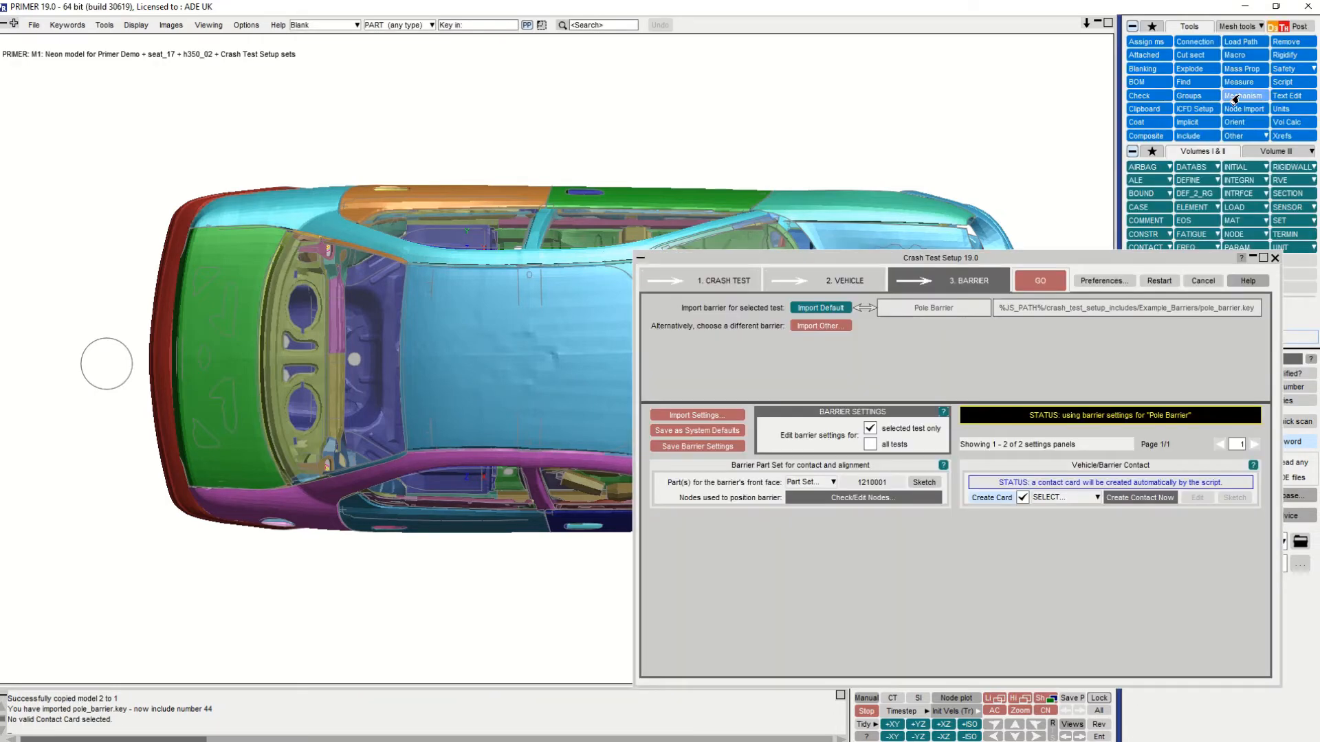
{"action": "left_click", "coordinate": [1057, 498]}
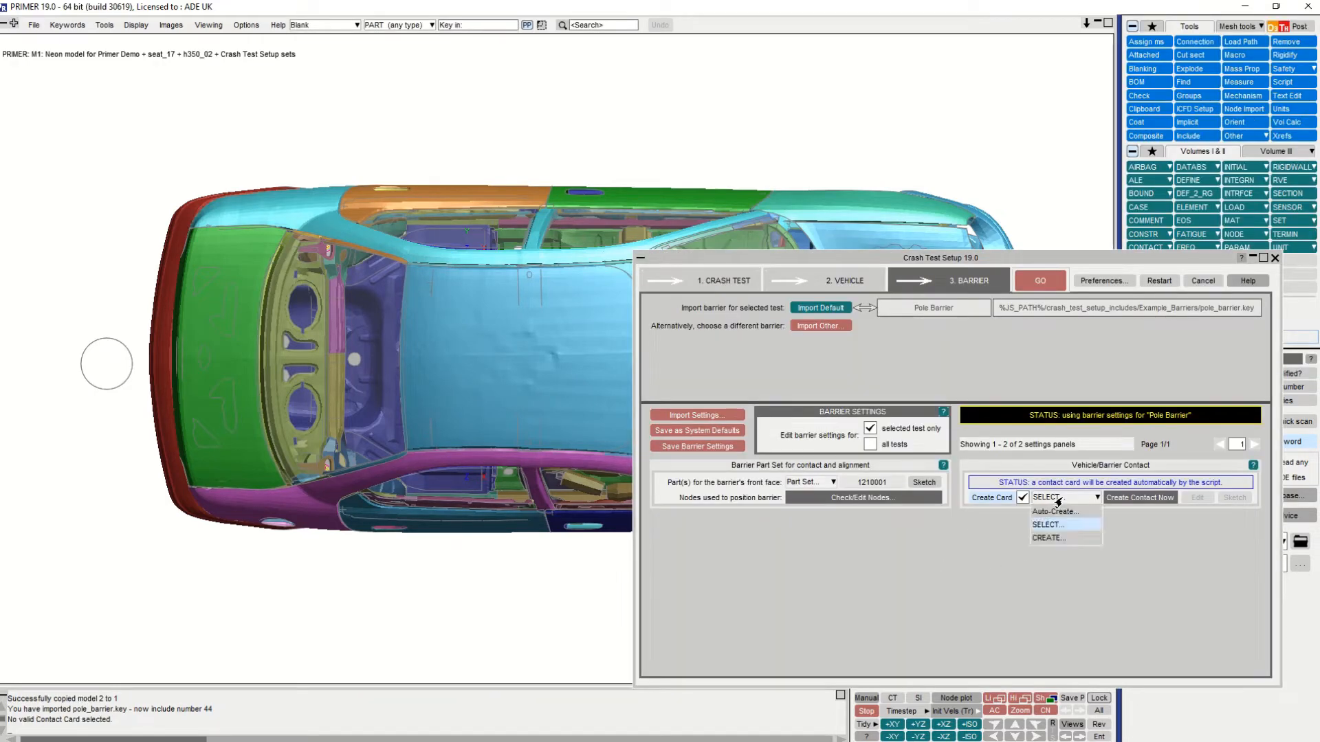
{"action": "left_click", "coordinate": [1058, 539]}
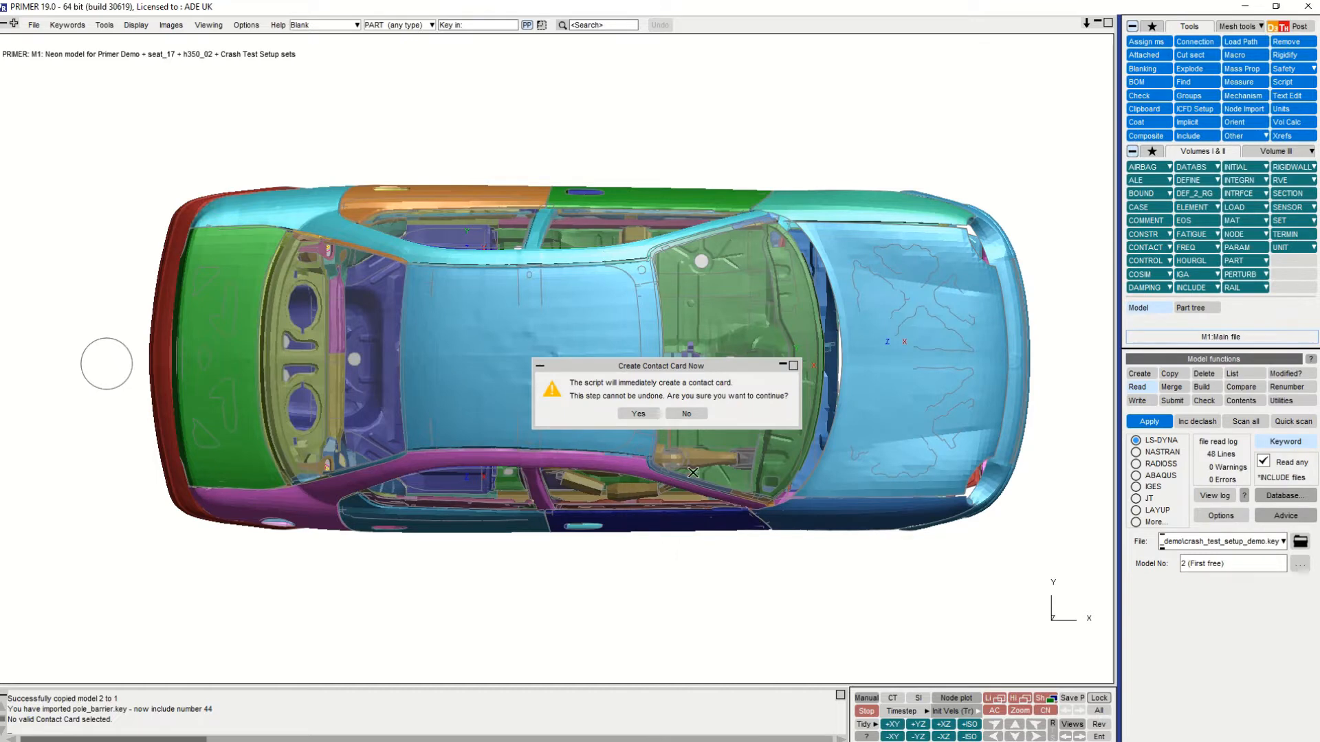
{"action": "left_click", "coordinate": [683, 415]}
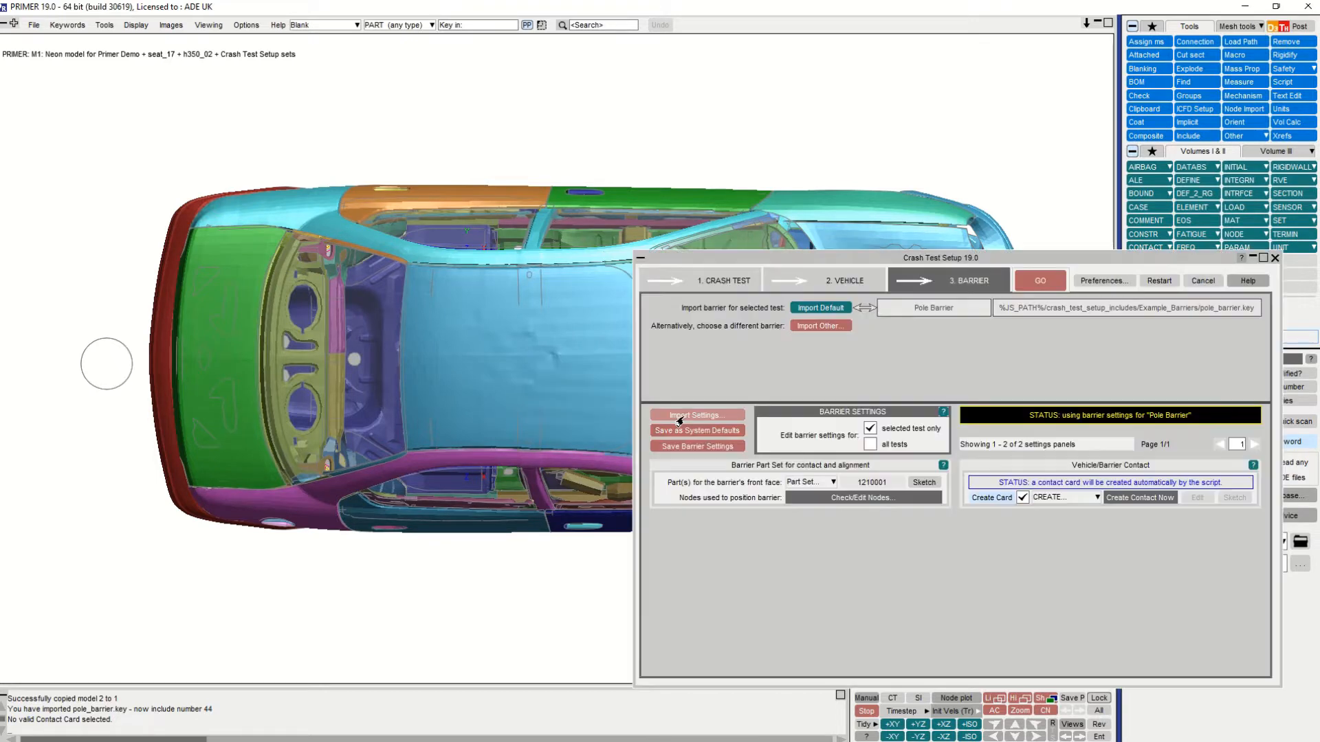
{"action": "left_click", "coordinate": [1063, 498]}
{"action": "left_click", "coordinate": [1037, 535]}
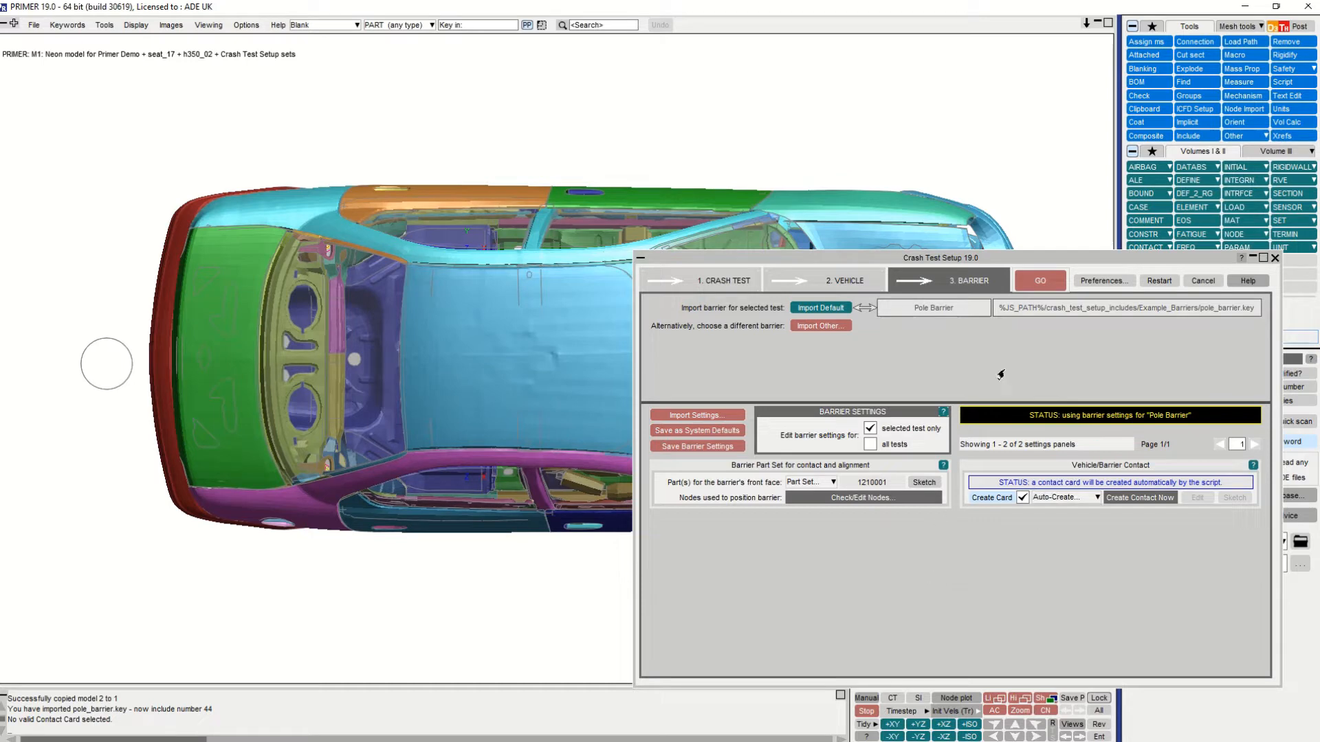
- Run the crash test setup and write the left impact model, with its keywords in the master file, to the crash_test_setup_demo\left folder
{"action": "left_click", "coordinate": [1038, 281]}
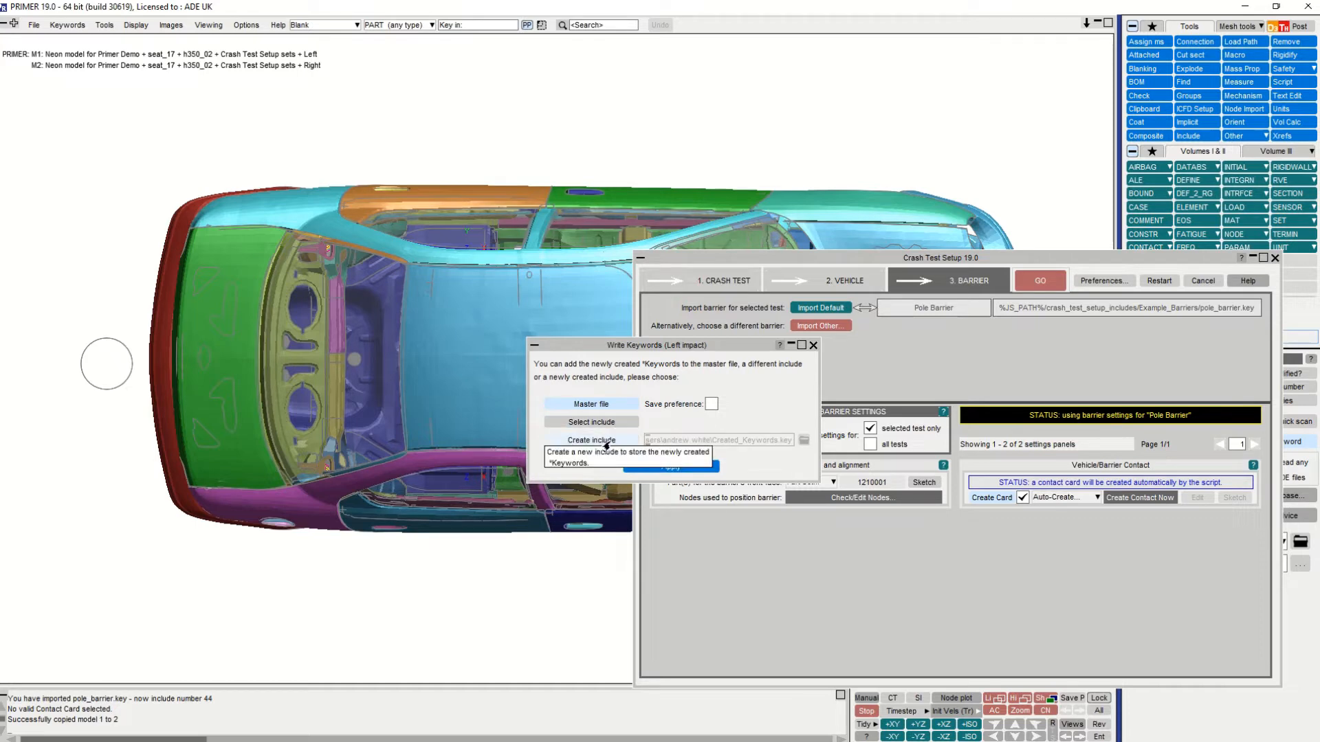
{"action": "left_click", "coordinate": [664, 466]}
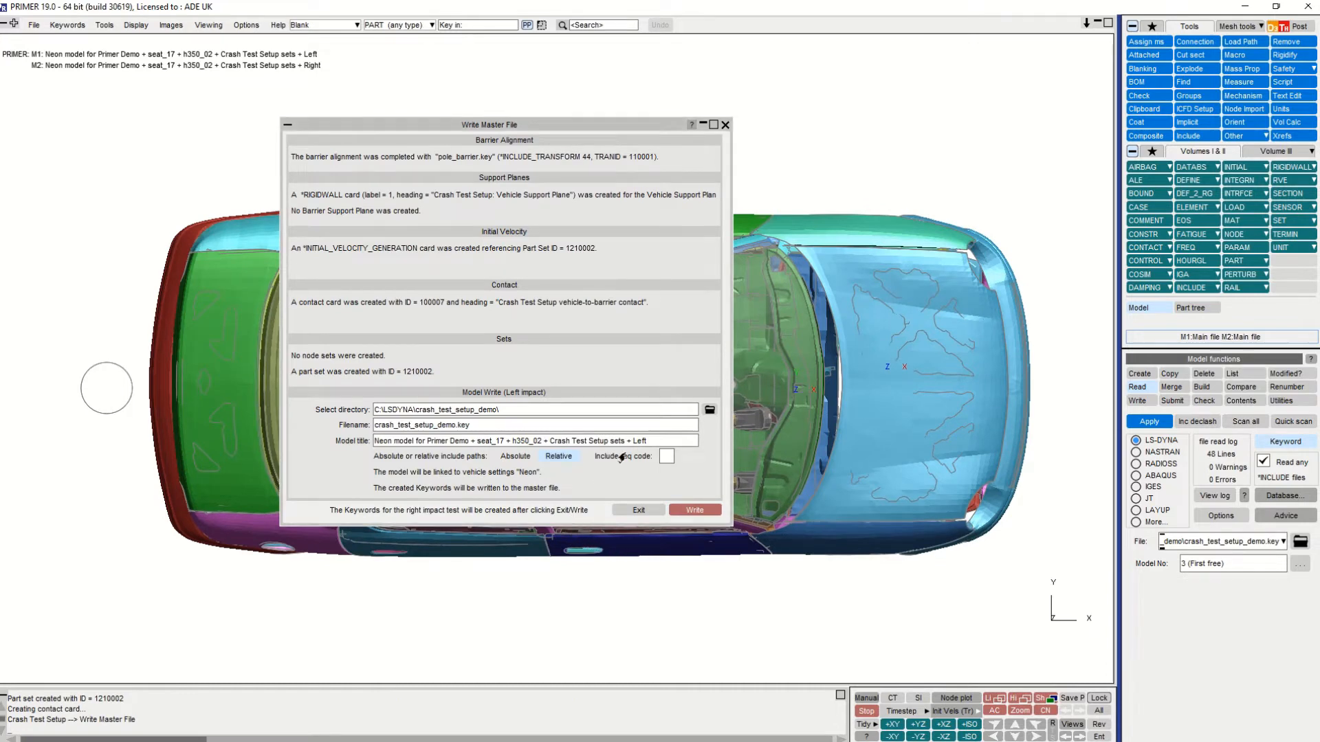
{"action": "left_click", "coordinate": [709, 413]}
{"action": "left_click", "coordinate": [194, 136]}
{"action": "double_click", "coordinate": [193, 135]}
{"action": "left_click", "coordinate": [403, 323]}
{"action": "left_click", "coordinate": [694, 510]}
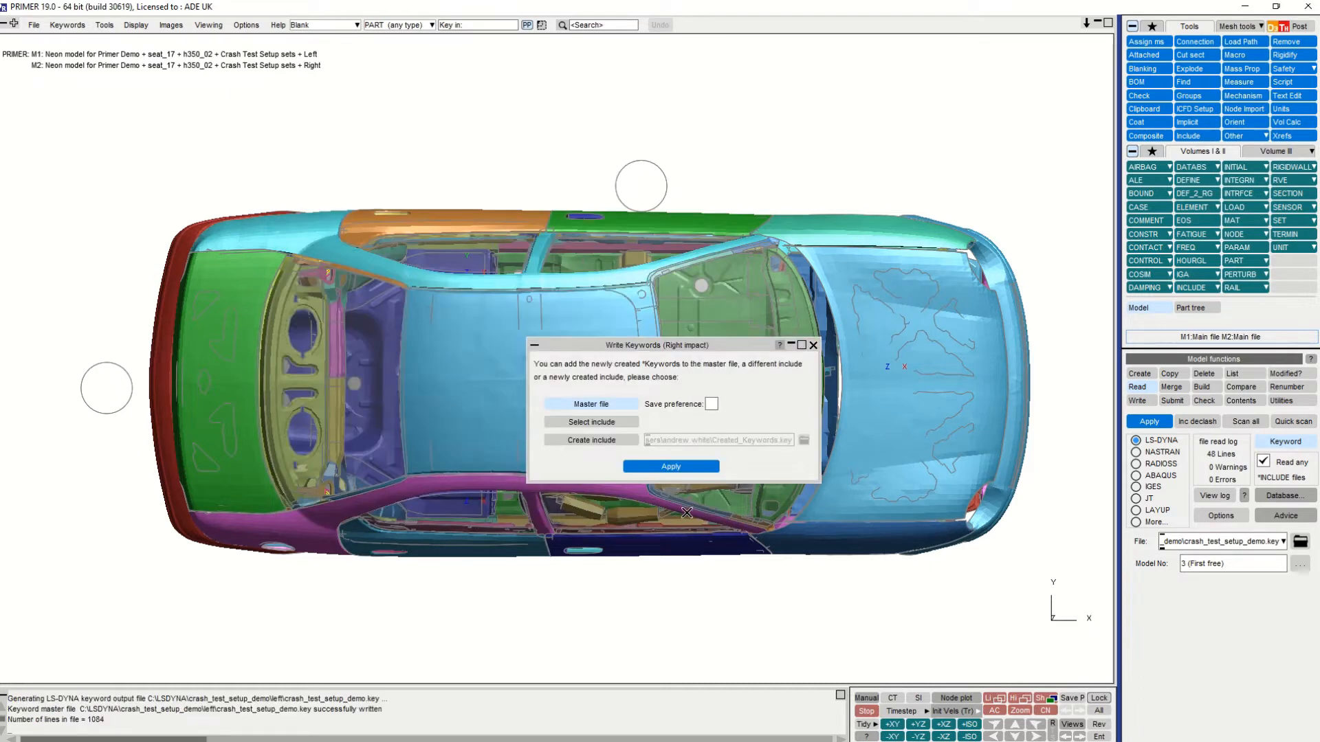
- Store the right impact keywords in a new include, Created_Keywords.key, inside the crash_test_setup_demo\right folder
{"action": "left_click", "coordinate": [568, 440]}
{"action": "left_click", "coordinate": [803, 440]}
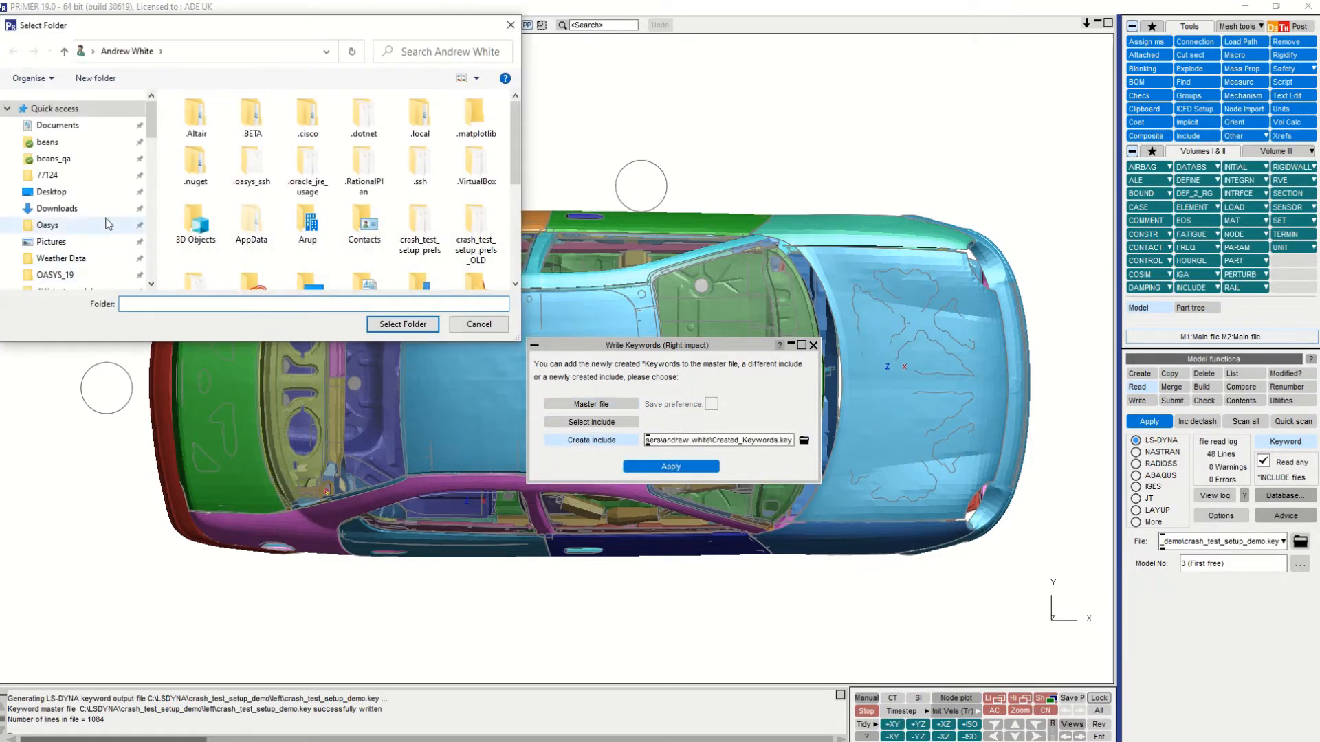
{"action": "scroll", "coordinate": [94, 217], "scroll_direction": "down", "scroll_amount": 2}
{"action": "left_click", "coordinate": [79, 264]}
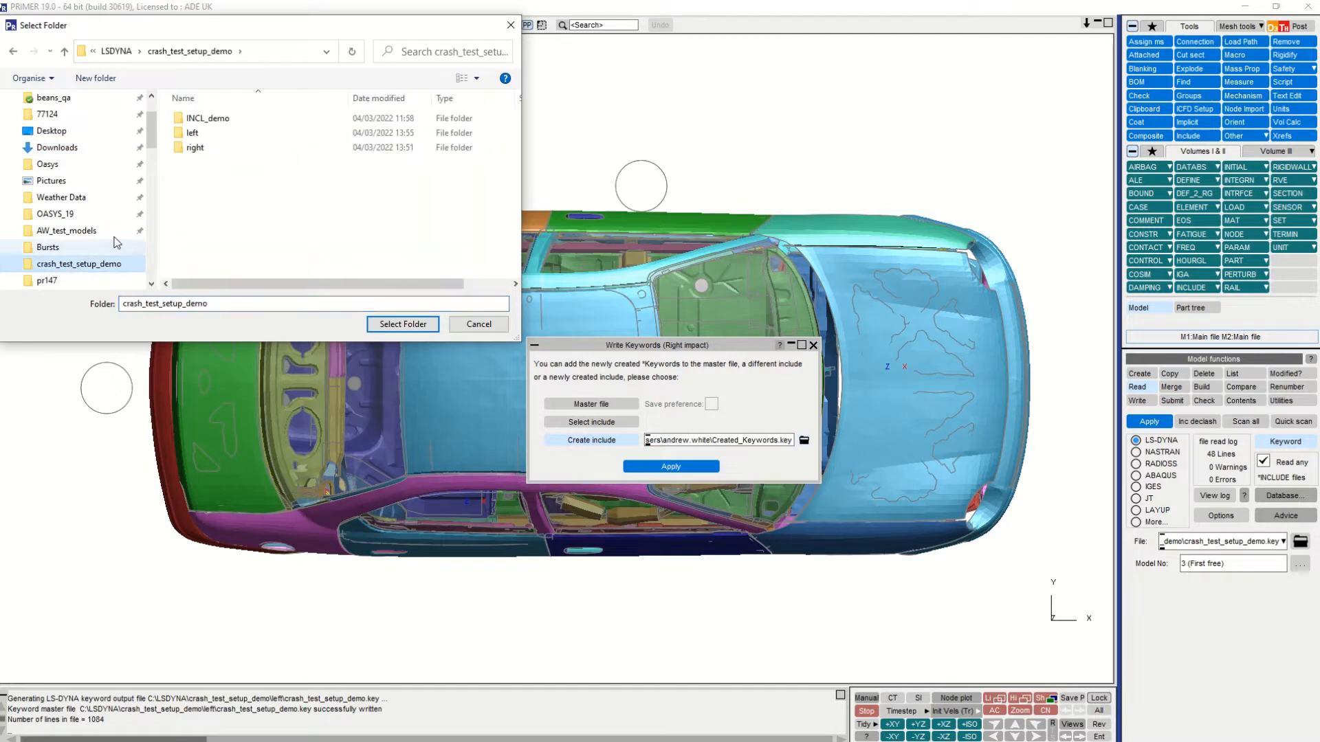
{"action": "left_click", "coordinate": [192, 148]}
{"action": "double_click", "coordinate": [193, 148]}
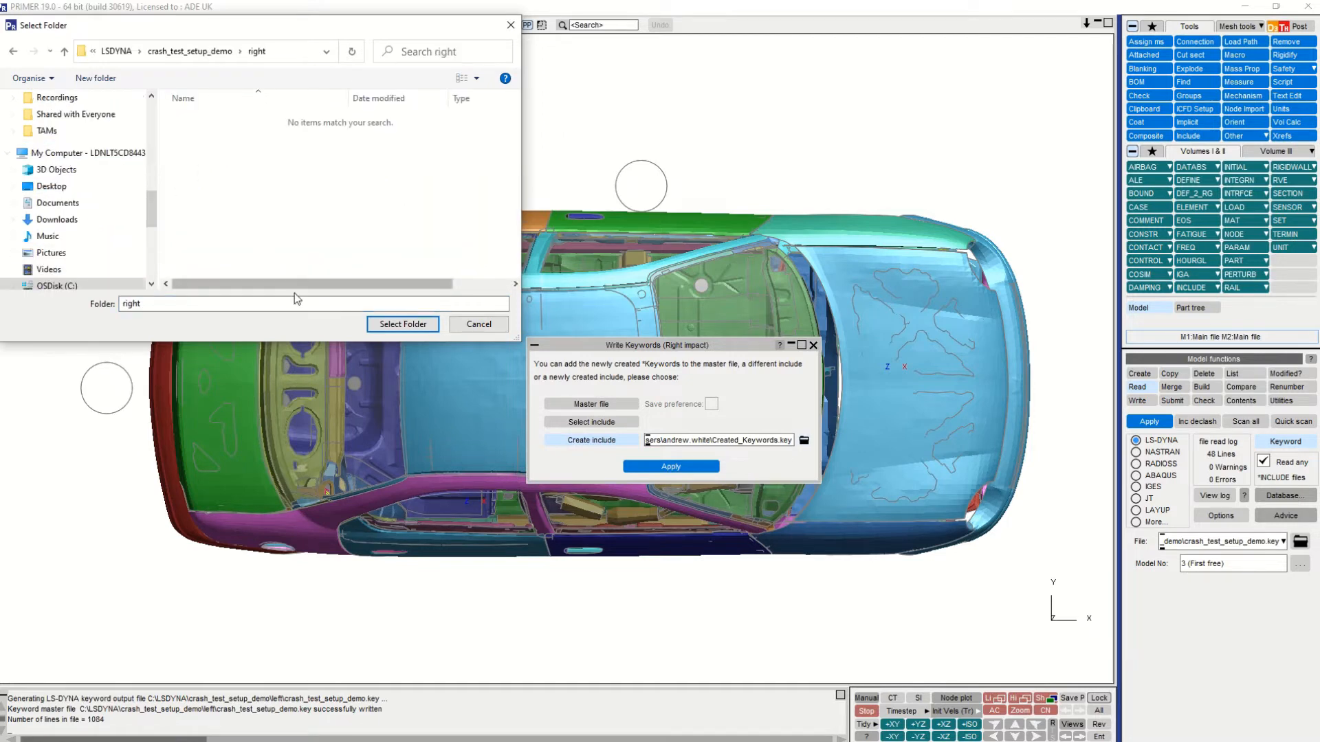
{"action": "left_click", "coordinate": [402, 324]}
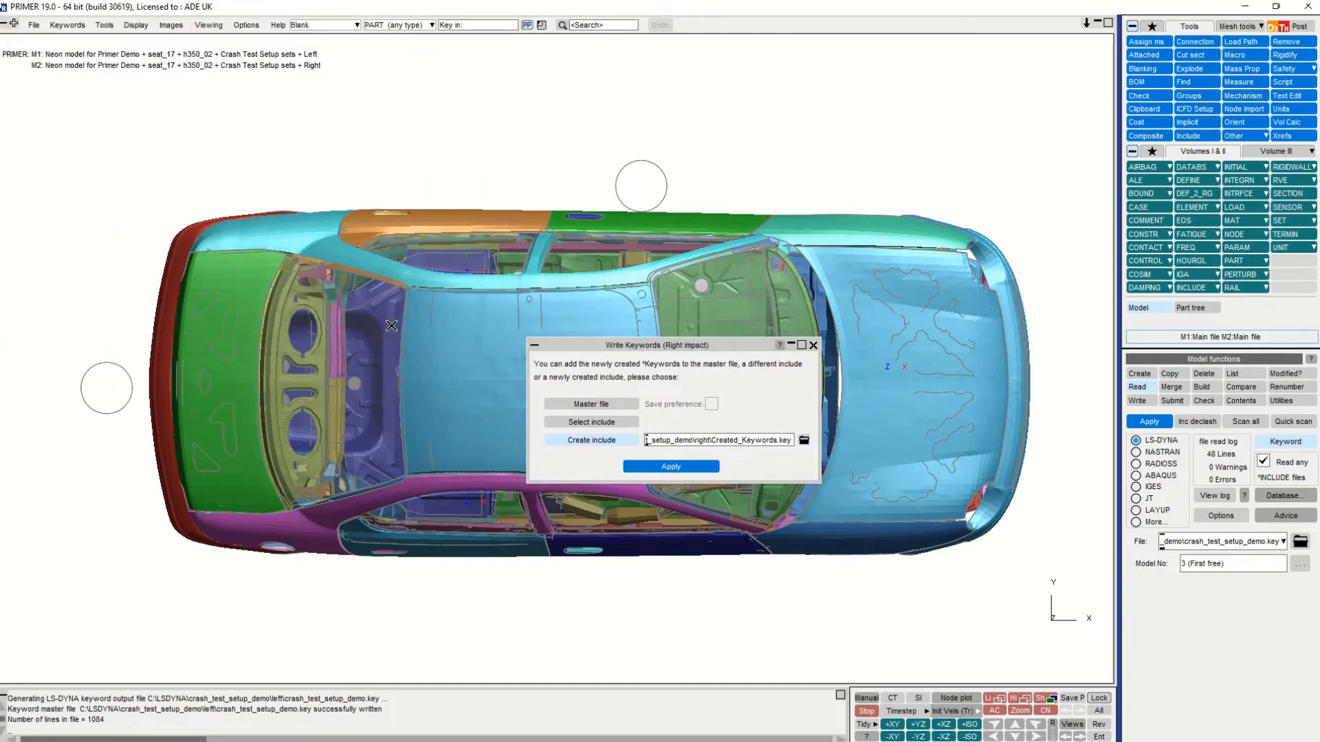
{"action": "left_click", "coordinate": [702, 468]}
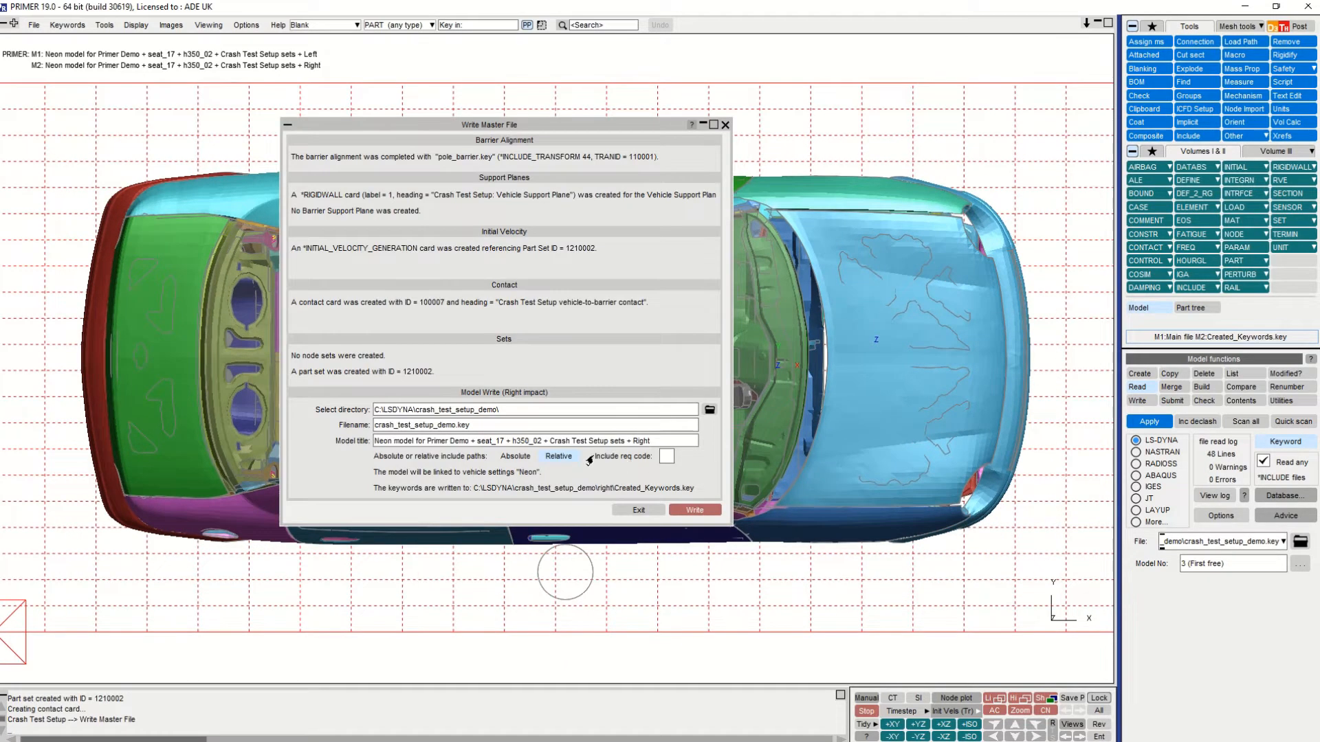
- Write the right impact master file crash_test_setup_demo.key to the crash_test_setup_demo\right folder, without the regulation code in the title
{"action": "left_click", "coordinate": [708, 410]}
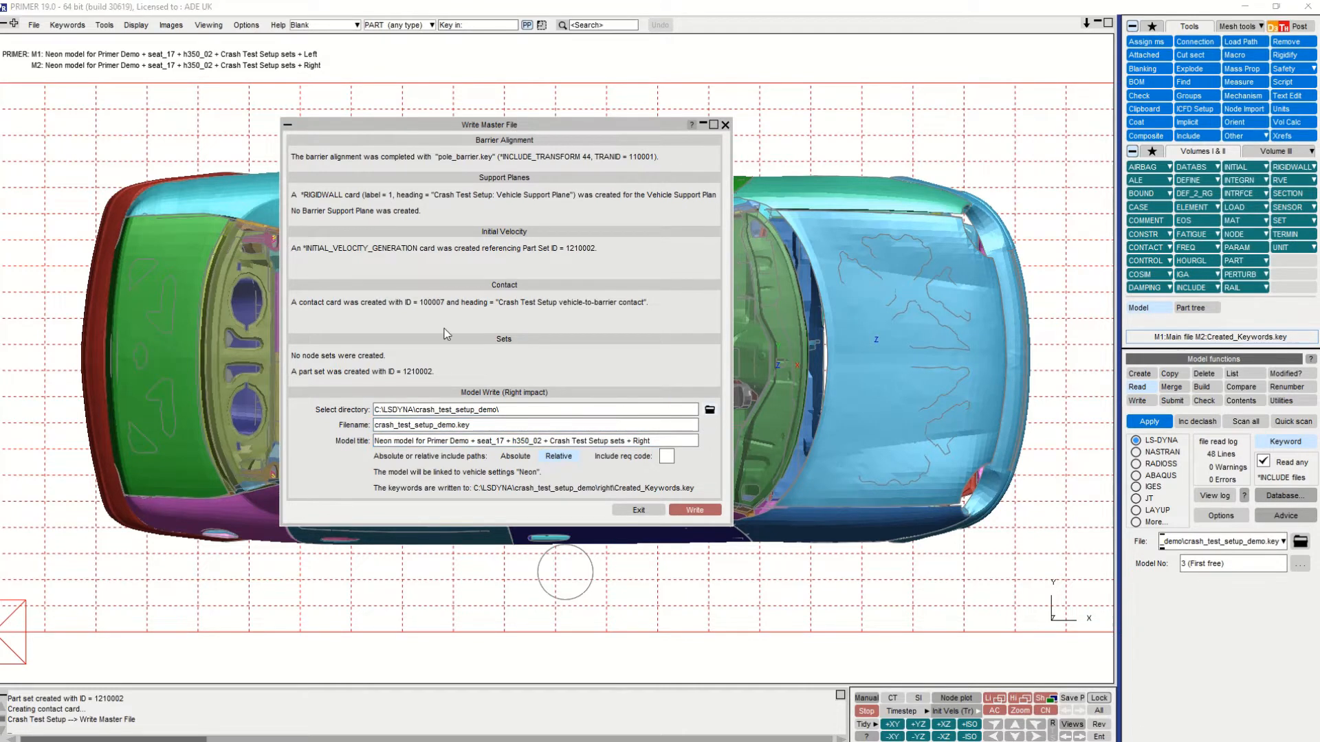
{"action": "double_click", "coordinate": [199, 163]}
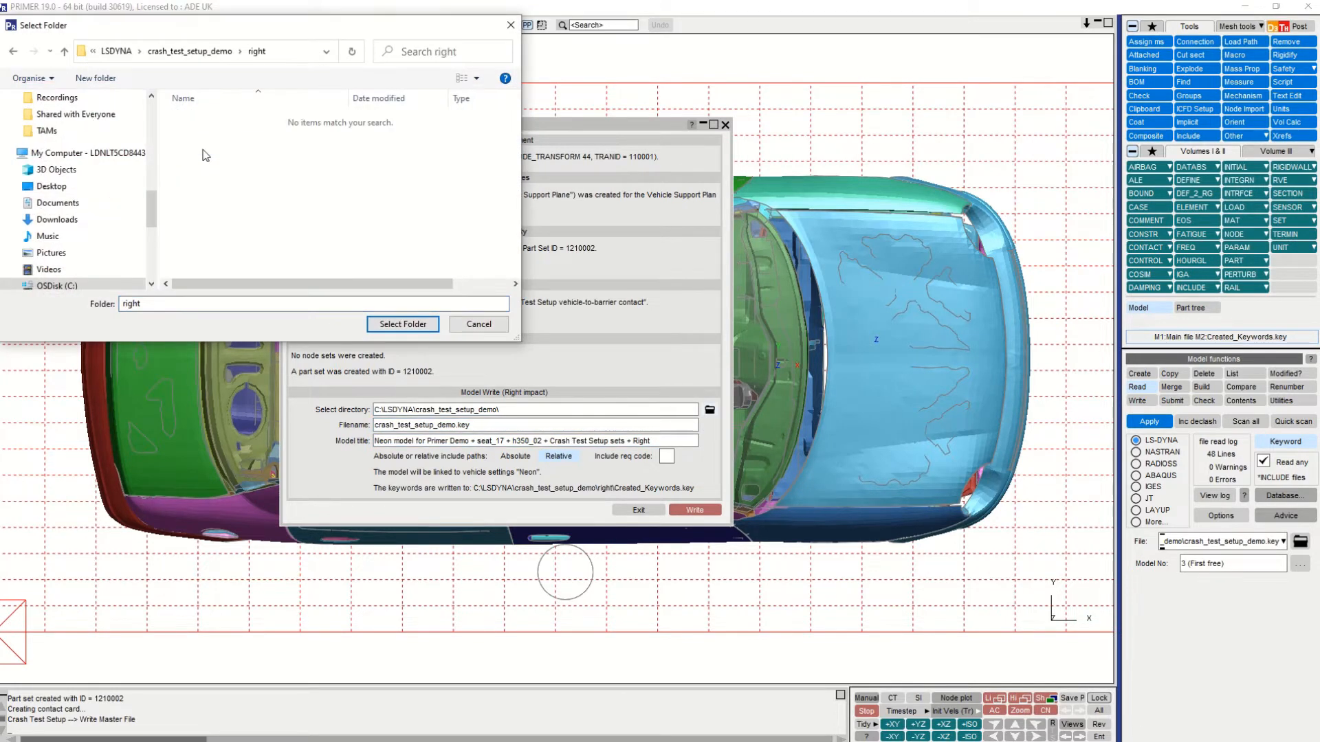
{"action": "left_click", "coordinate": [385, 323]}
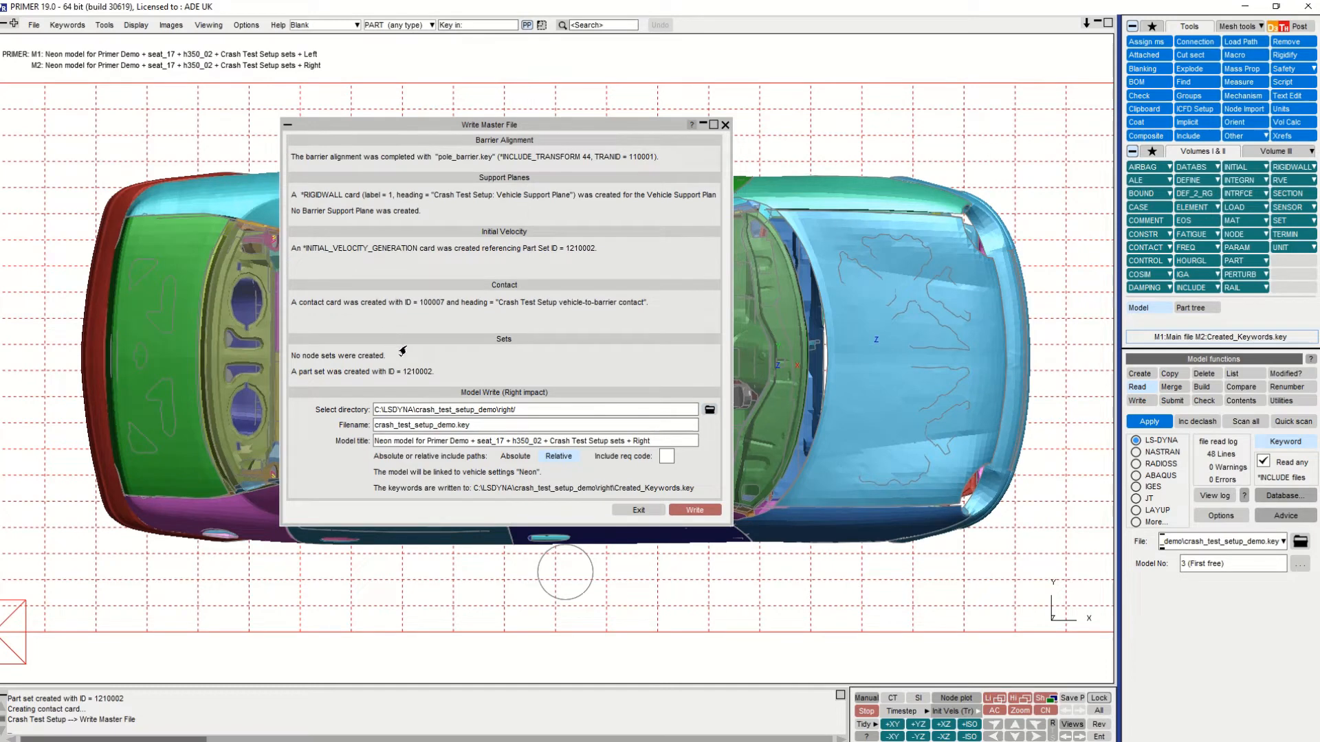
{"action": "left_click", "coordinate": [660, 459]}
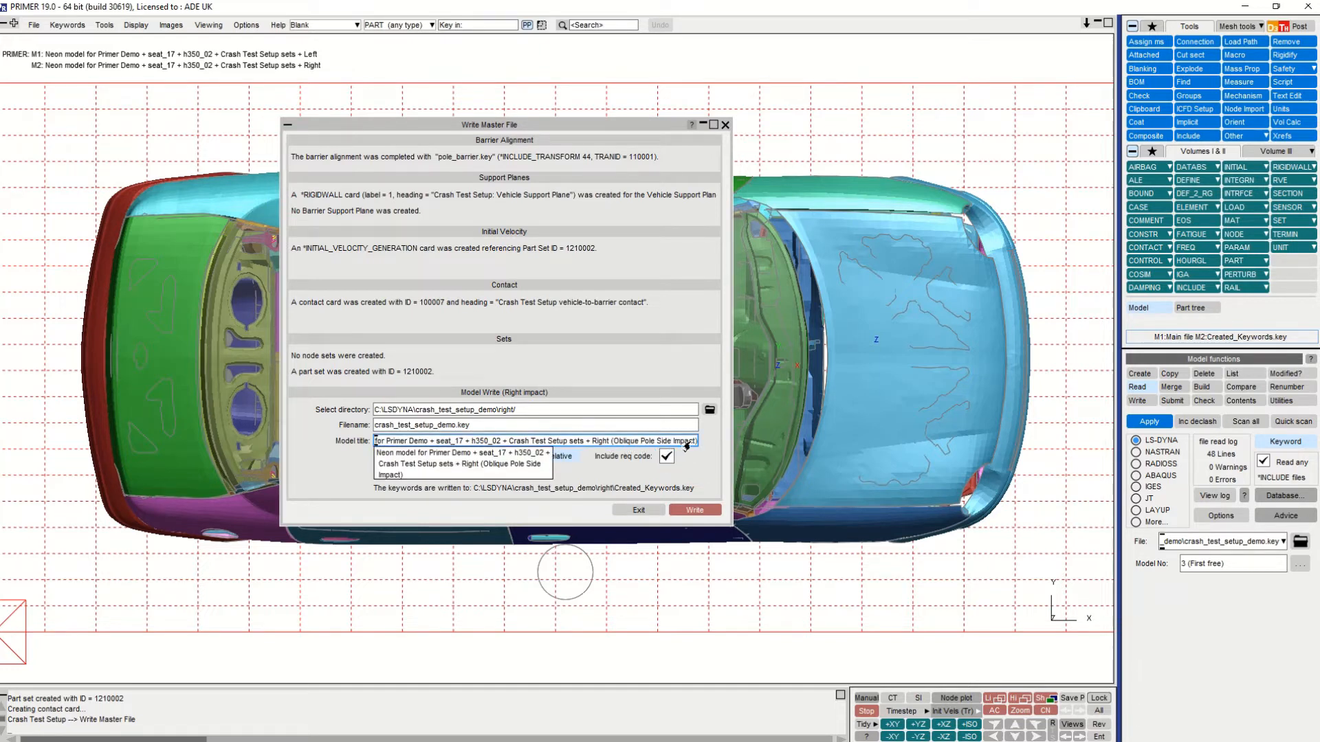
{"action": "left_click", "coordinate": [664, 458]}
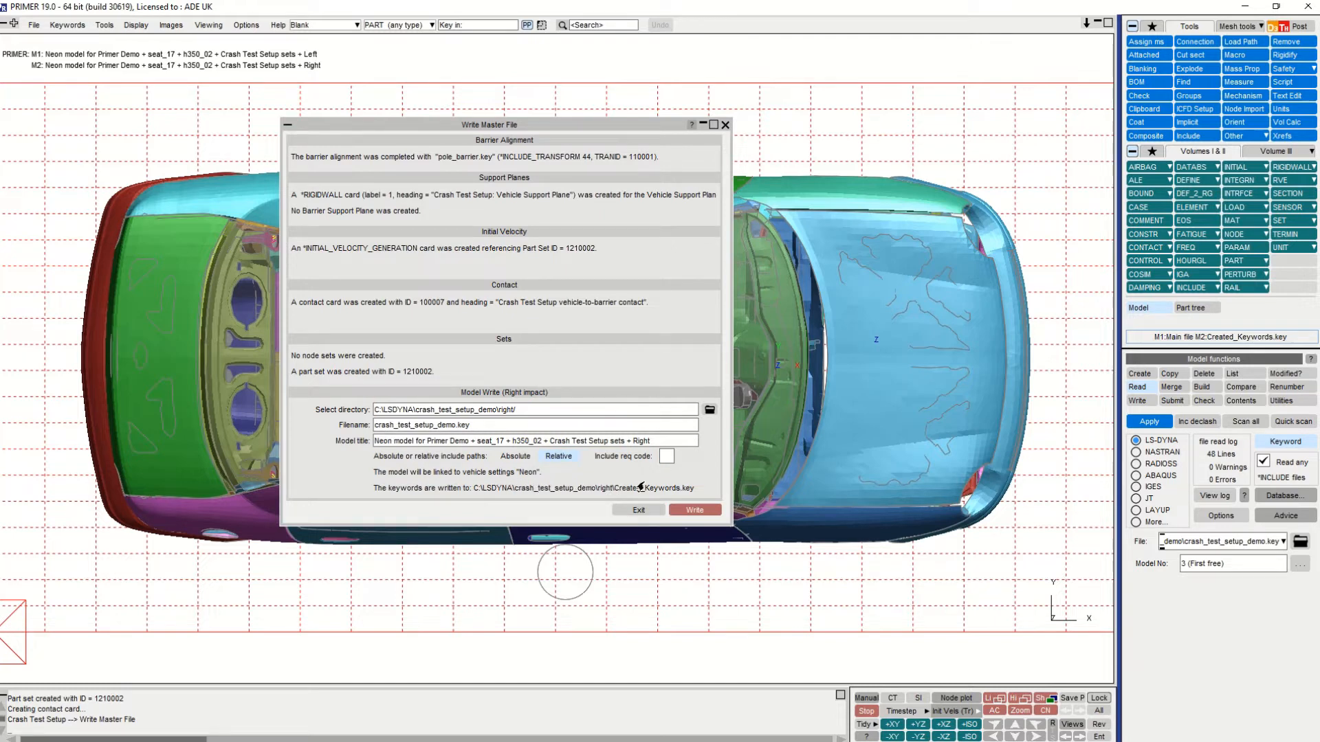
{"action": "left_click", "coordinate": [695, 510]}
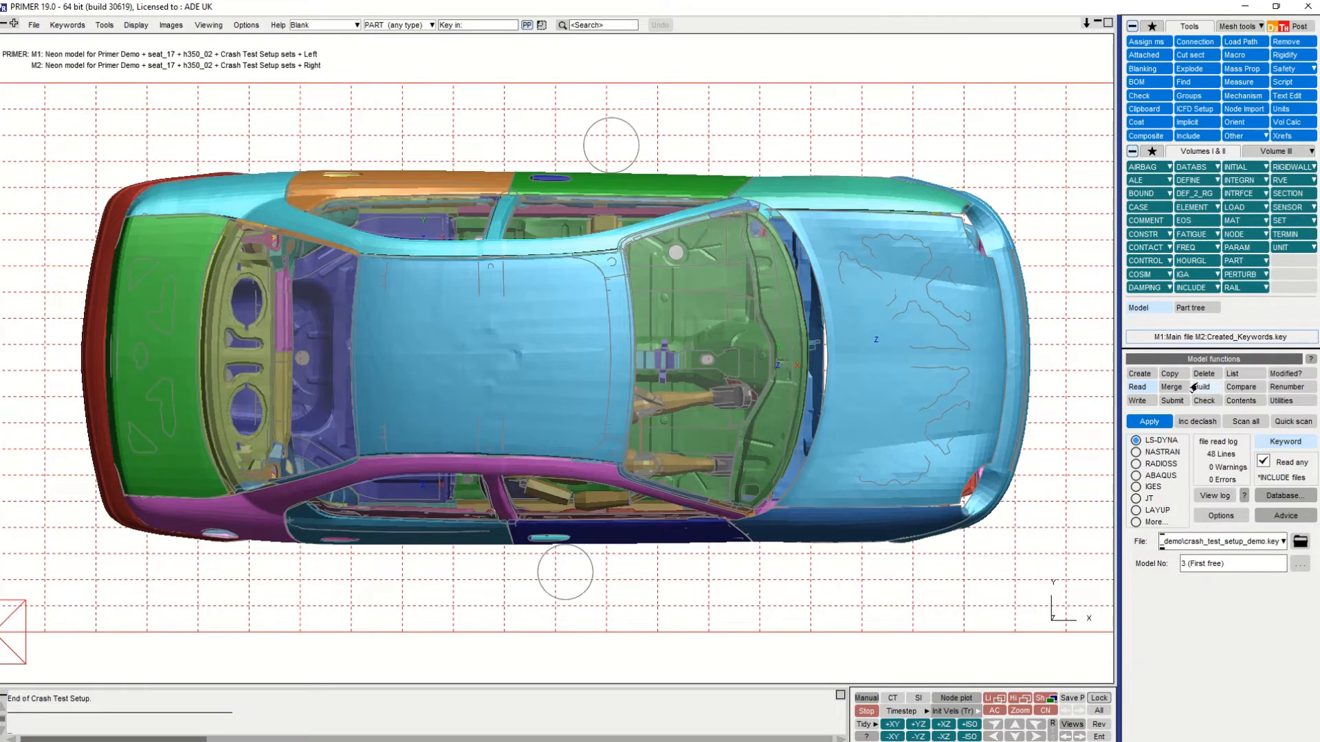
- List the models and alternate the visibility of M1 and M2 to compare the pole positions for left and right impact
{"action": "left_click", "coordinate": [1231, 375]}
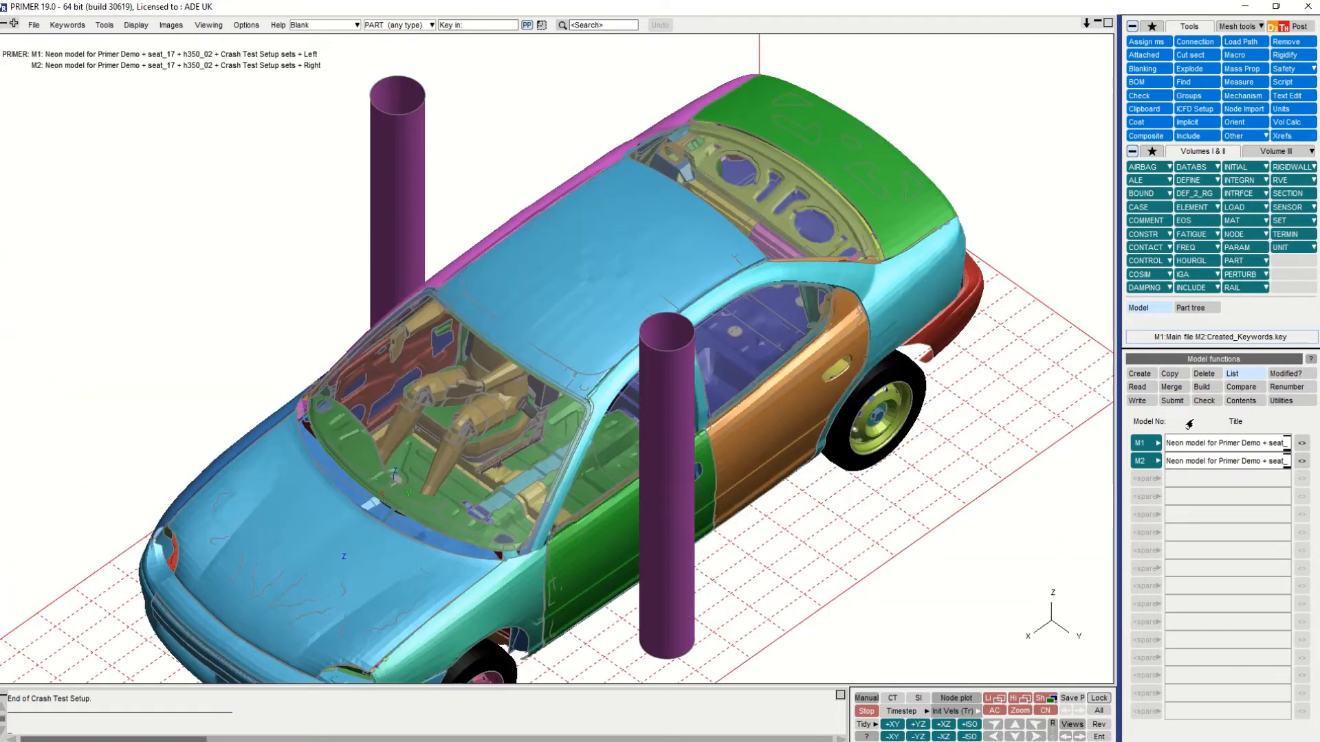
{"action": "left_click", "coordinate": [1139, 444]}
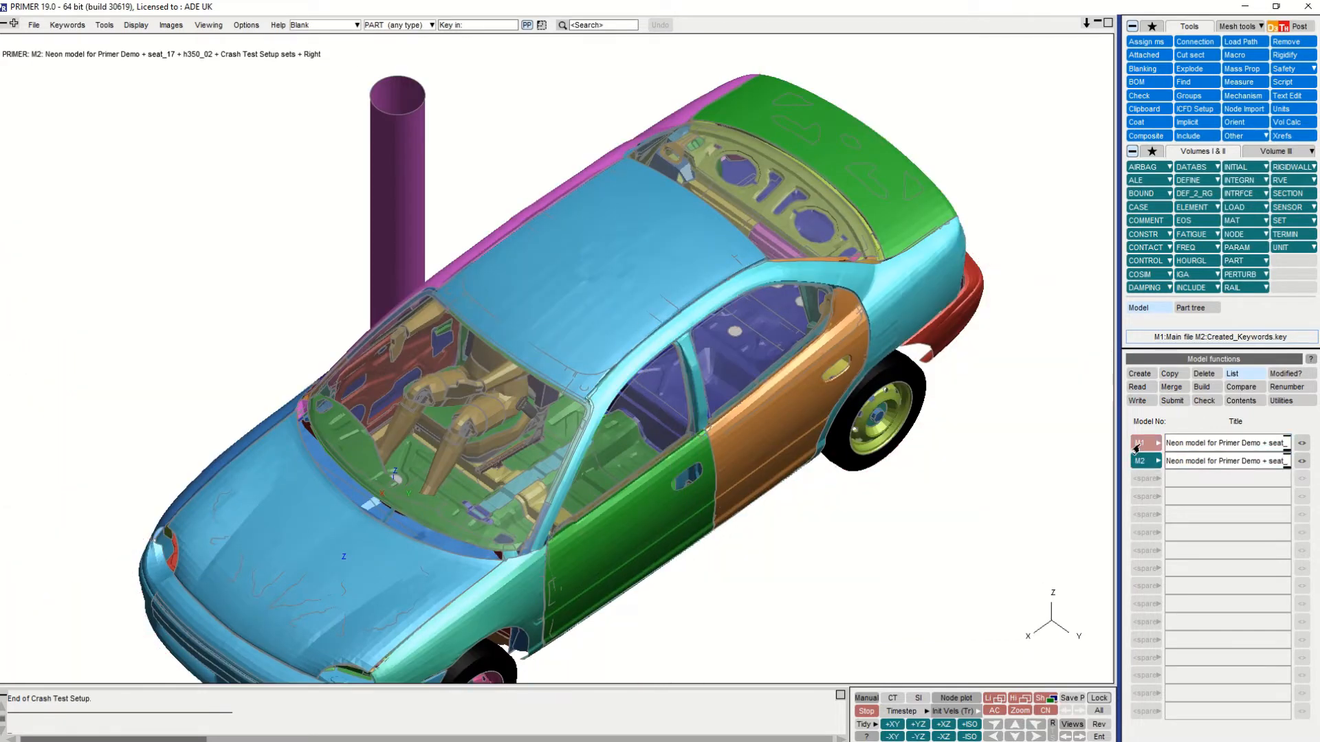
{"action": "left_click", "coordinate": [1139, 444]}
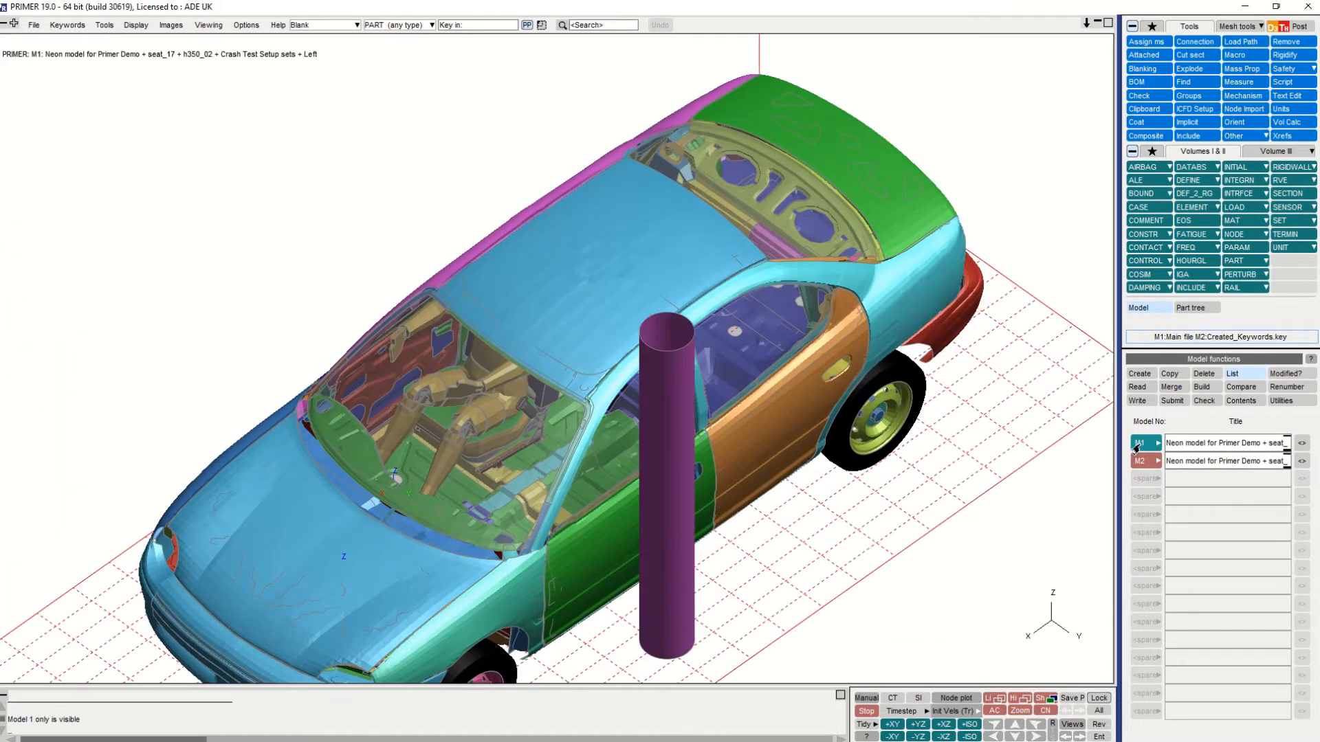
{"action": "left_click", "coordinate": [1137, 444]}
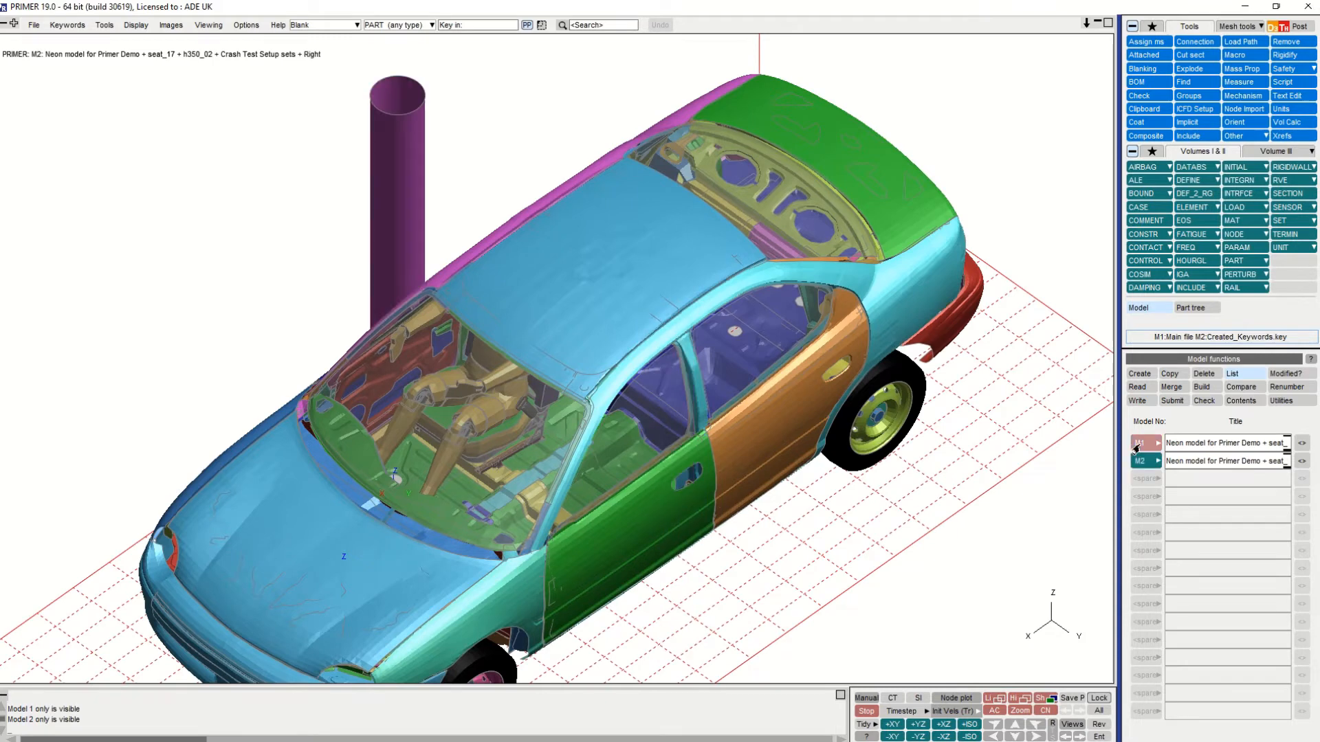
{"action": "left_click", "coordinate": [1137, 444]}
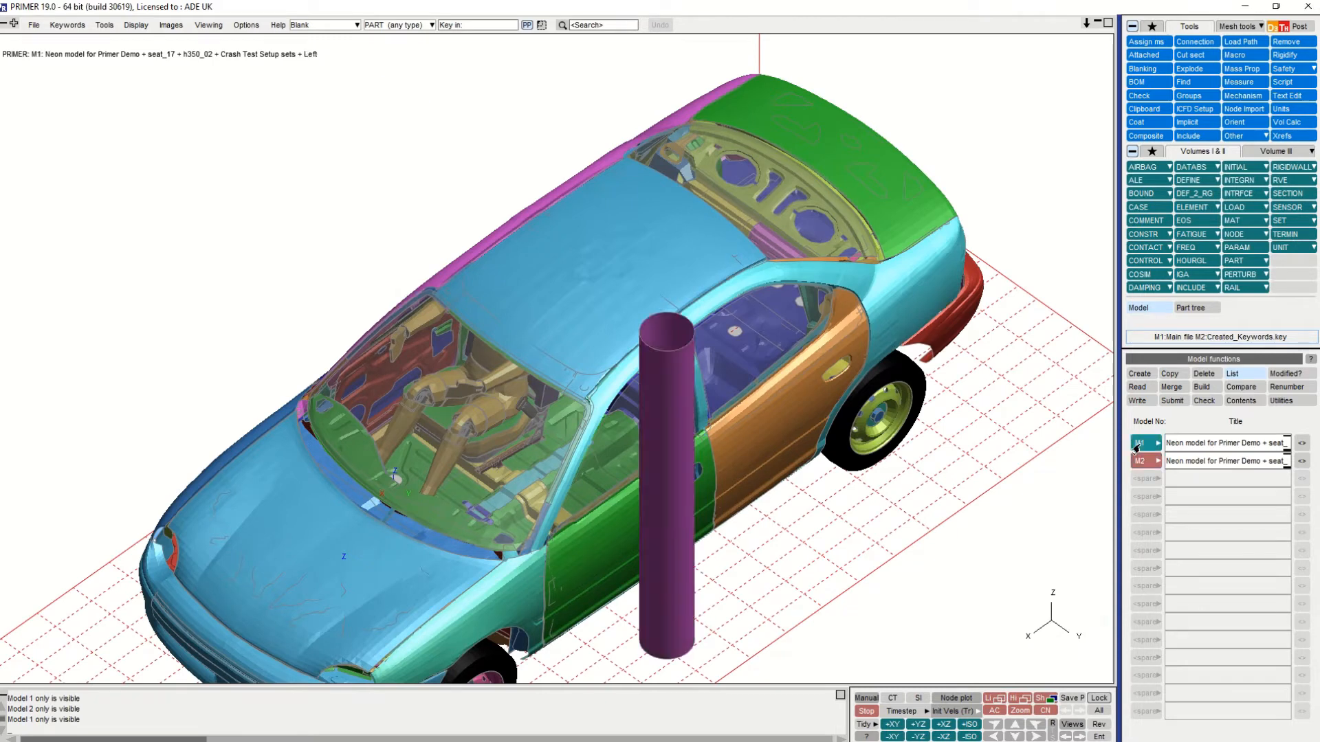
{"action": "left_click", "coordinate": [1137, 444]}
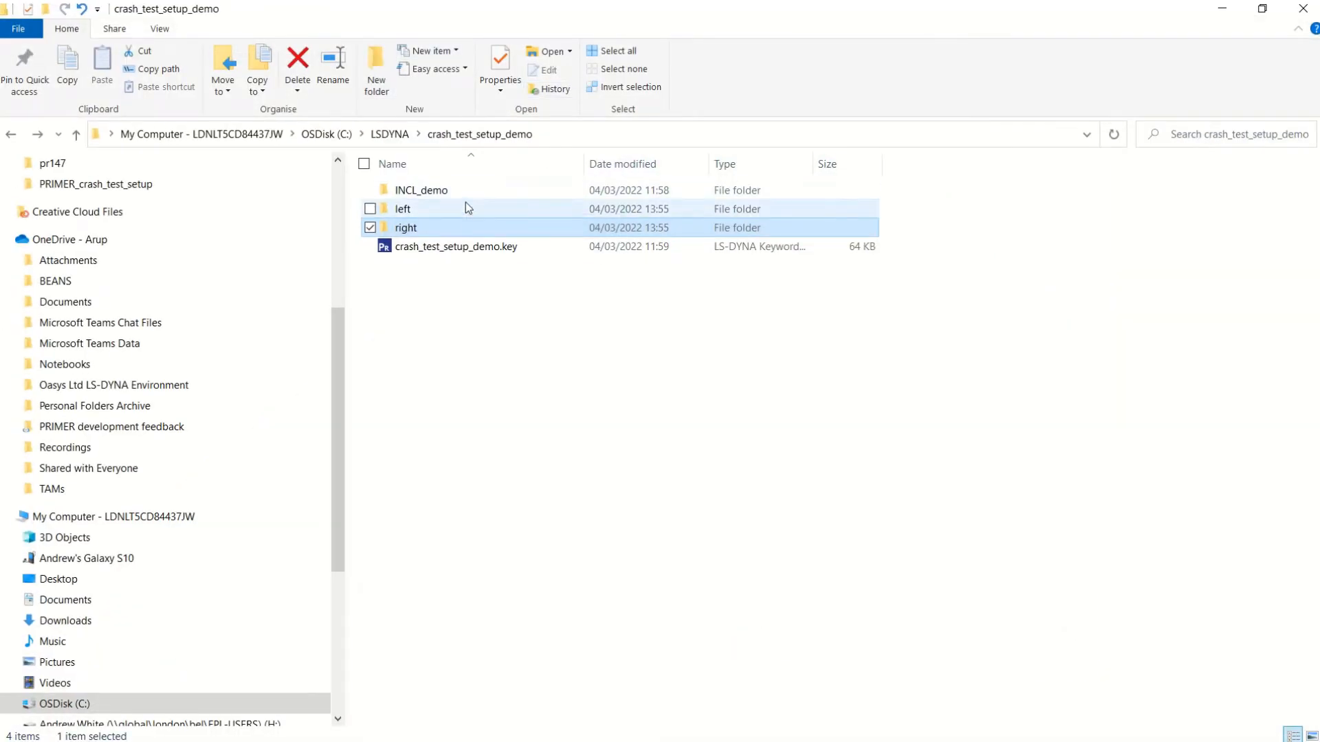
- In File Explorer, inspect the files written to the left and right folders of crash_test_setup_demo
{"action": "double_click", "coordinate": [463, 208]}
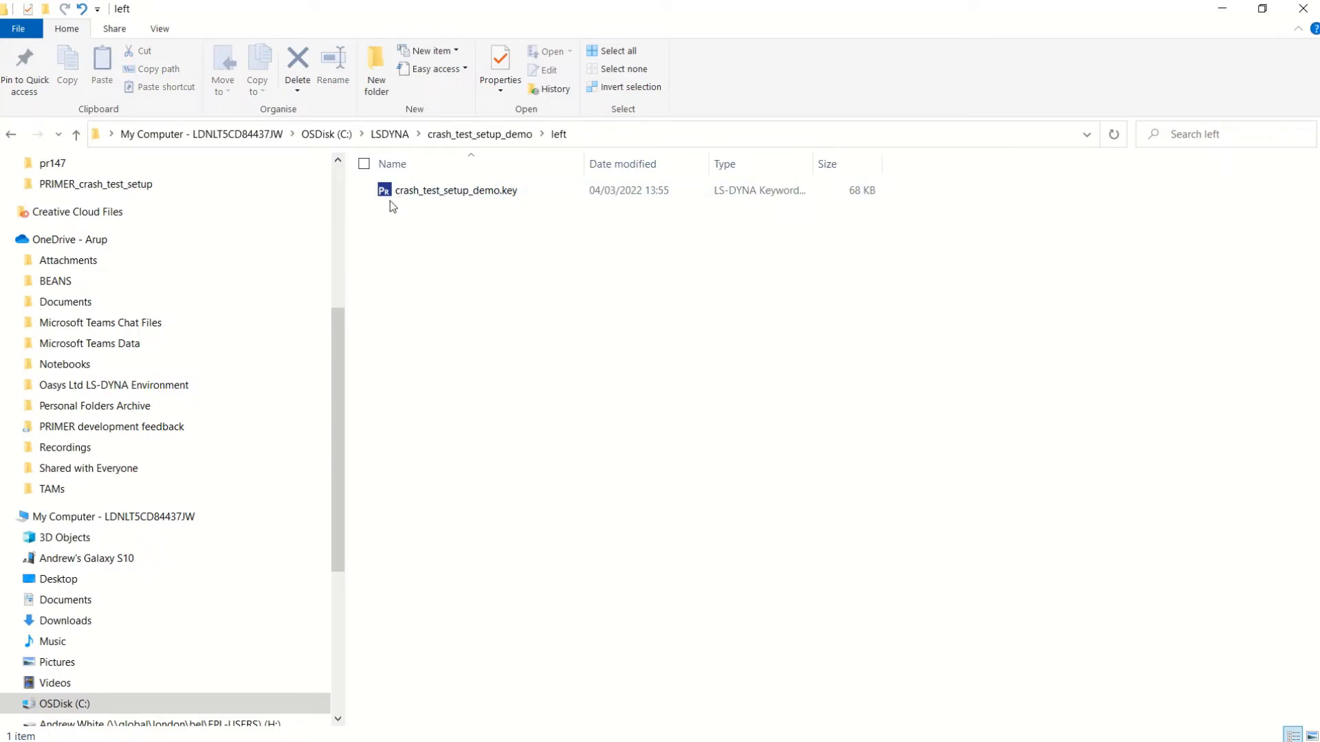
{"action": "left_click", "coordinate": [507, 136]}
{"action": "double_click", "coordinate": [445, 227]}
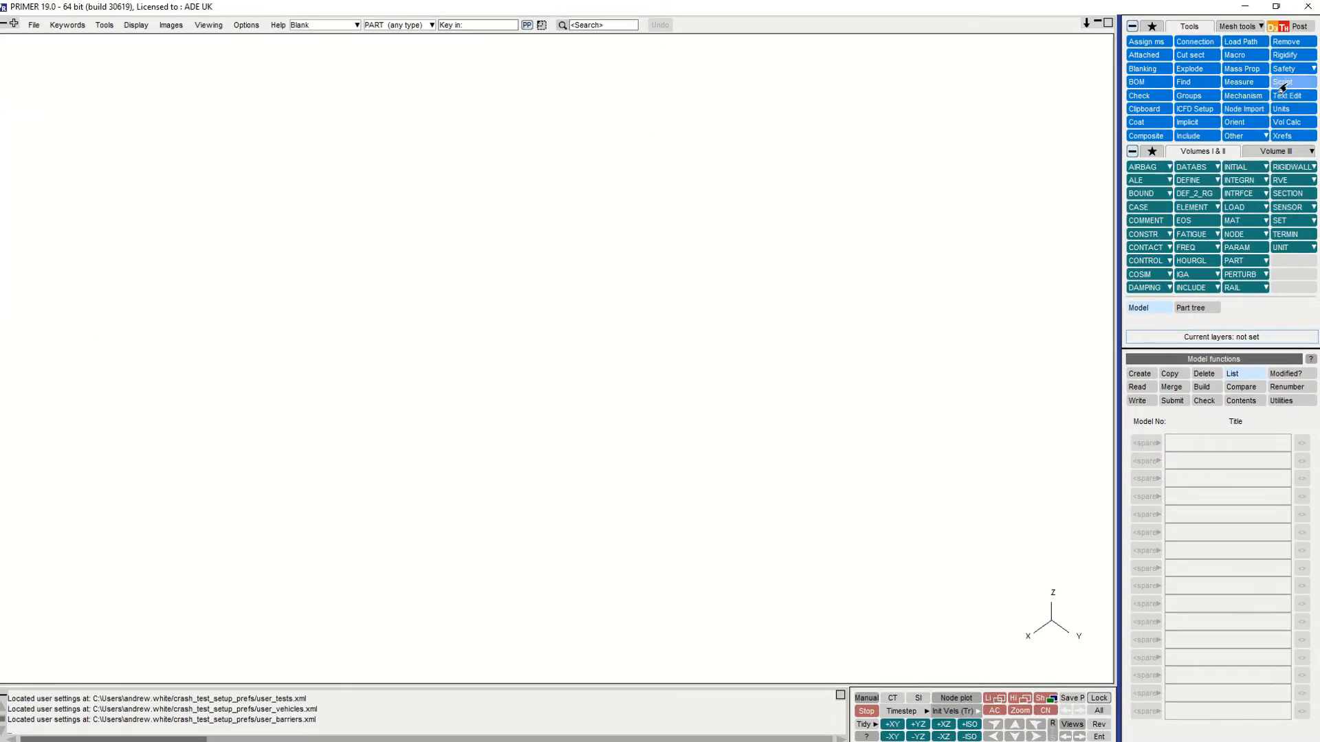
- Back in PRIMER, run the BATCH Crash Test Setup UI script
{"action": "left_click", "coordinate": [1282, 84]}
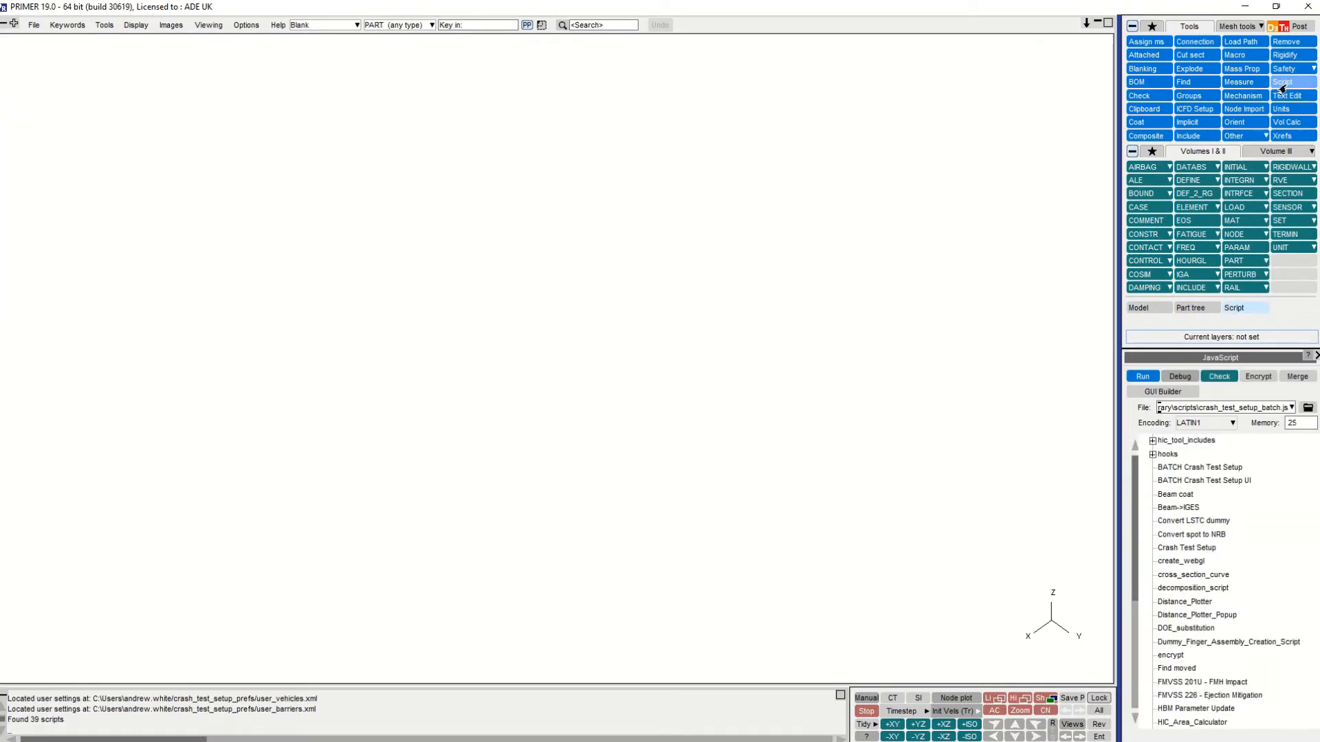
{"action": "left_click", "coordinate": [1217, 481]}
{"action": "double_click", "coordinate": [1216, 485]}
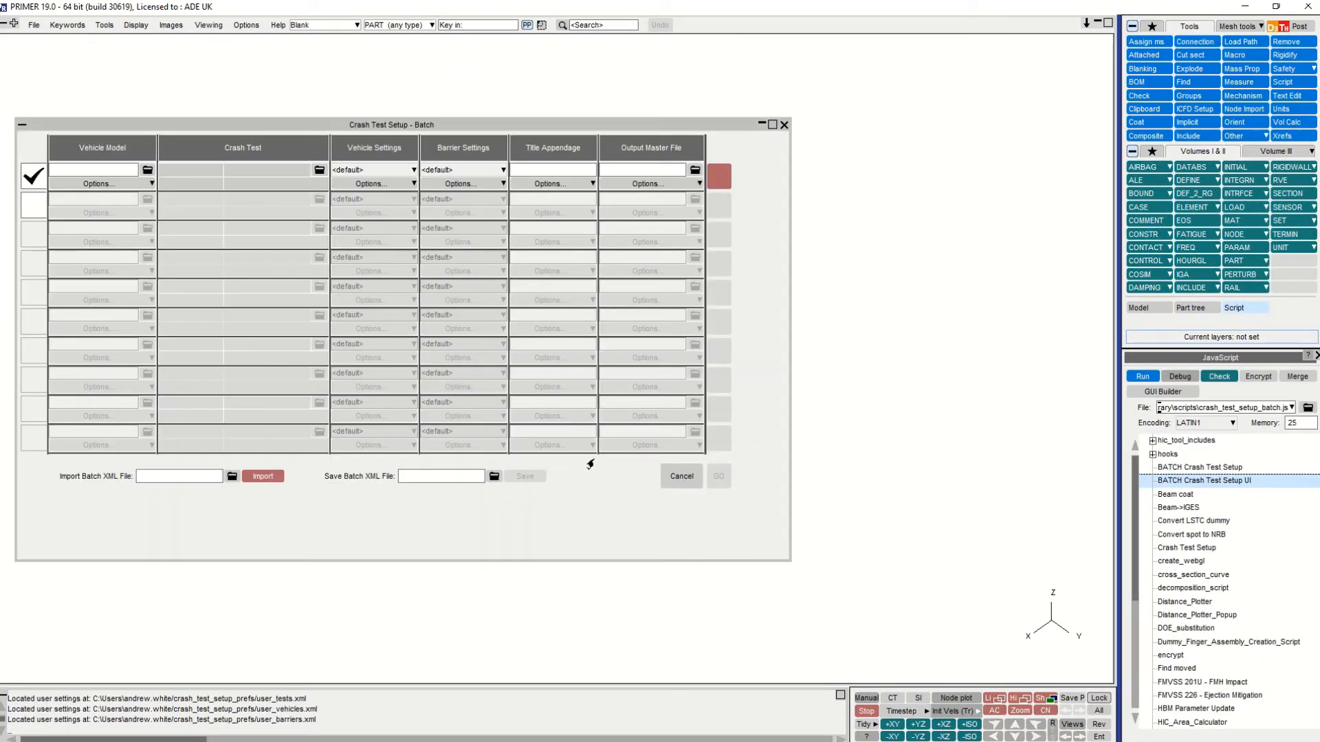
- Set the first batch entry's vehicle model to crash_test_setup_demo.key from the crash_test_setup_demo folder
{"action": "left_click", "coordinate": [145, 171]}
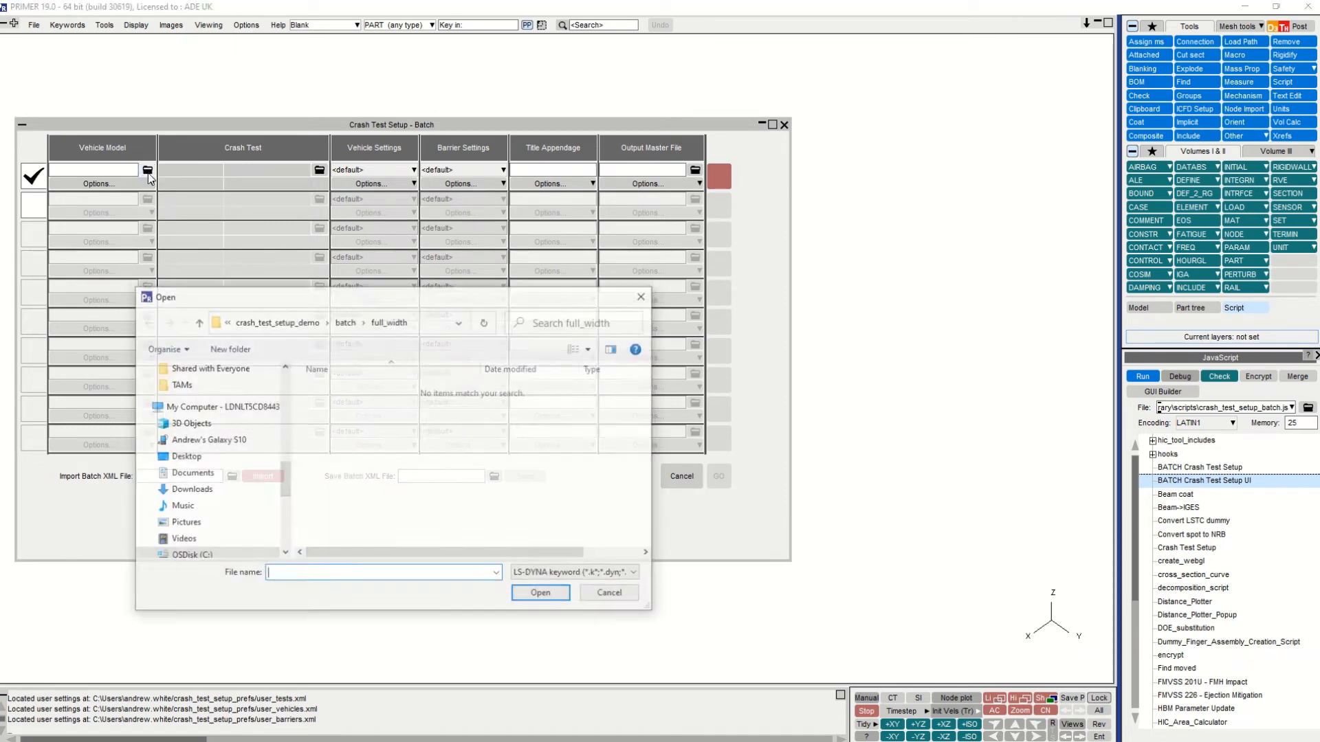
{"action": "left_click", "coordinate": [303, 321]}
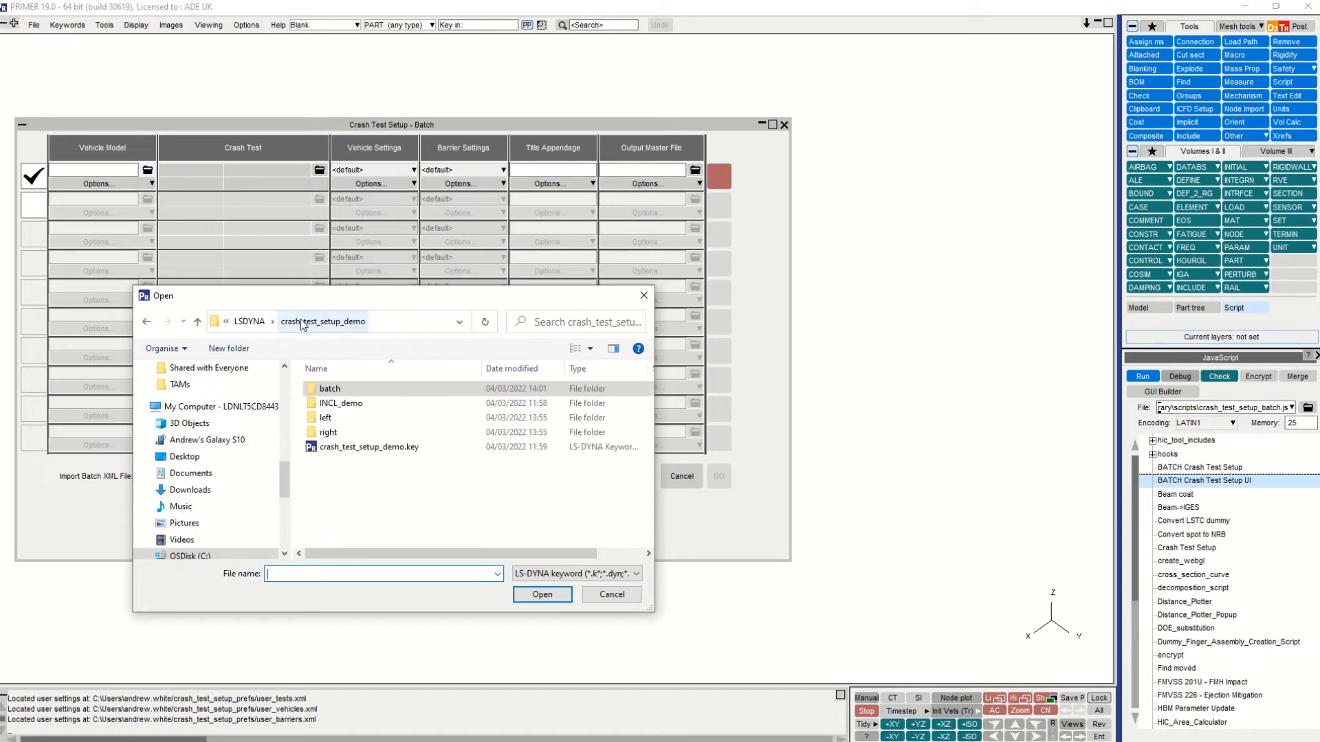
{"action": "left_click", "coordinate": [358, 448]}
{"action": "left_click", "coordinate": [542, 595]}
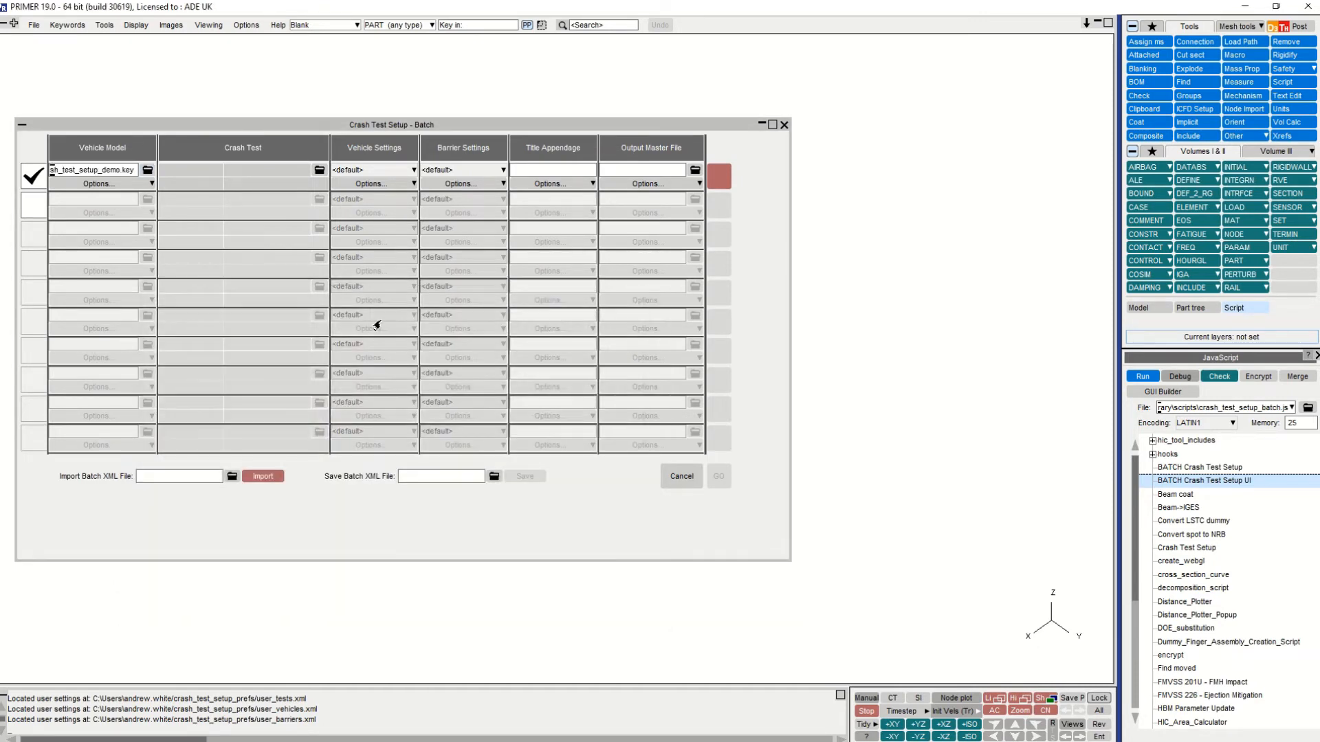
- Assign the EuroNCAP oblique pole Side Impact (Pole) crash test with rigid barrier to the first batch entry
{"action": "left_click", "coordinate": [319, 171]}
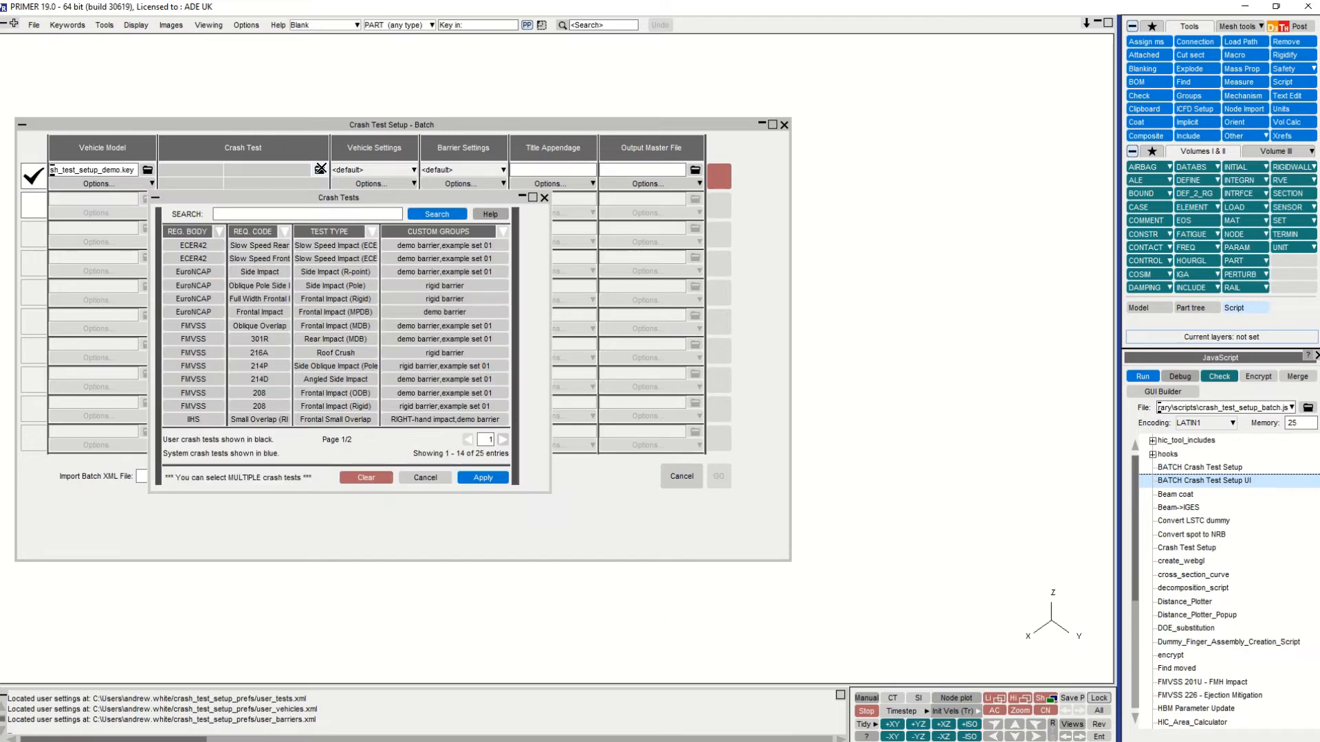
{"action": "left_click", "coordinate": [267, 288]}
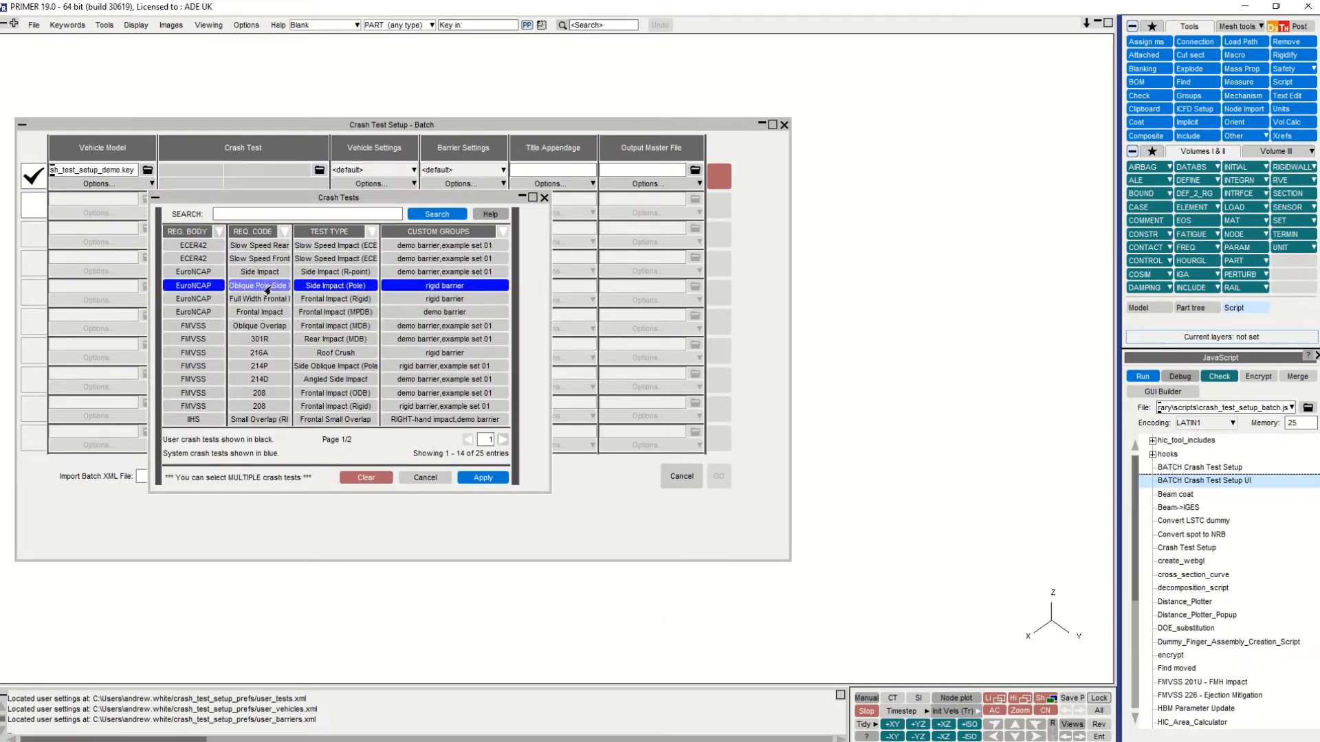
{"action": "left_click", "coordinate": [481, 478]}
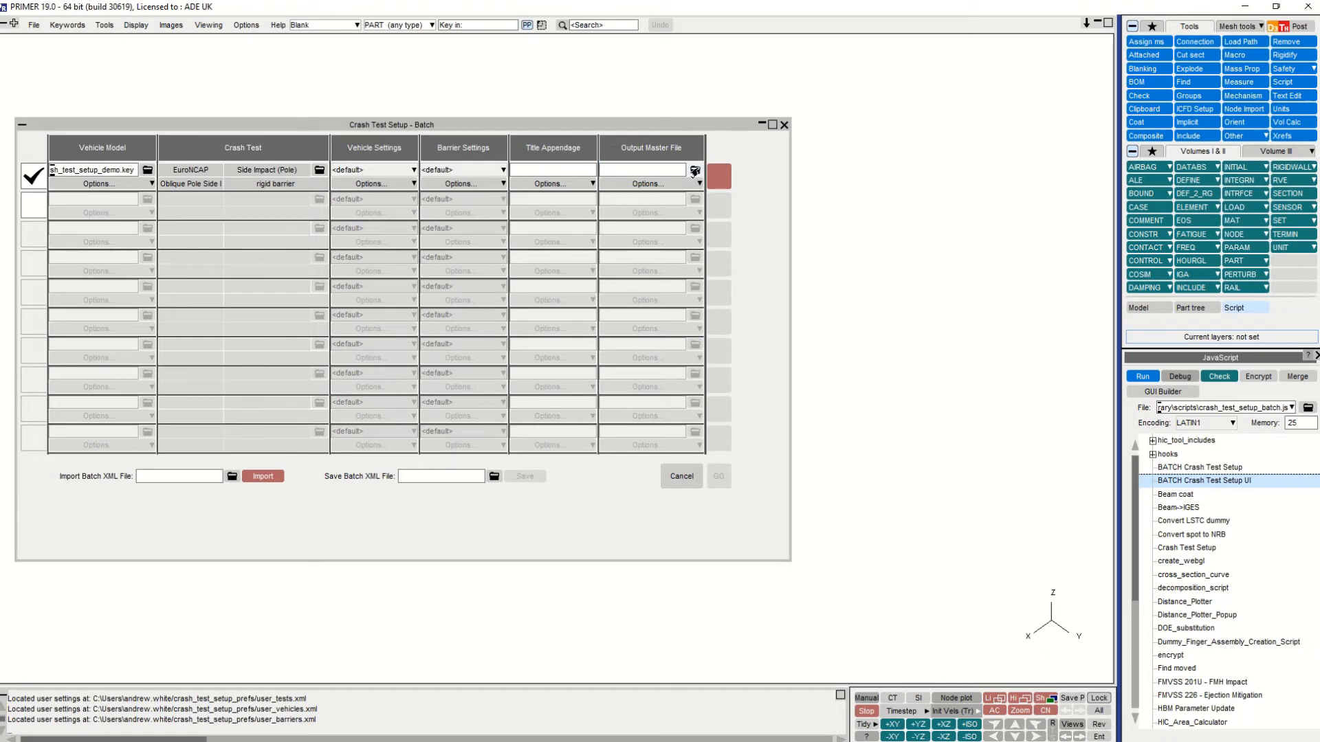
- Set the first batch entry's output master file to pole.key in the crash_test_setup_demo\batch\pole folder
{"action": "left_click", "coordinate": [695, 171]}
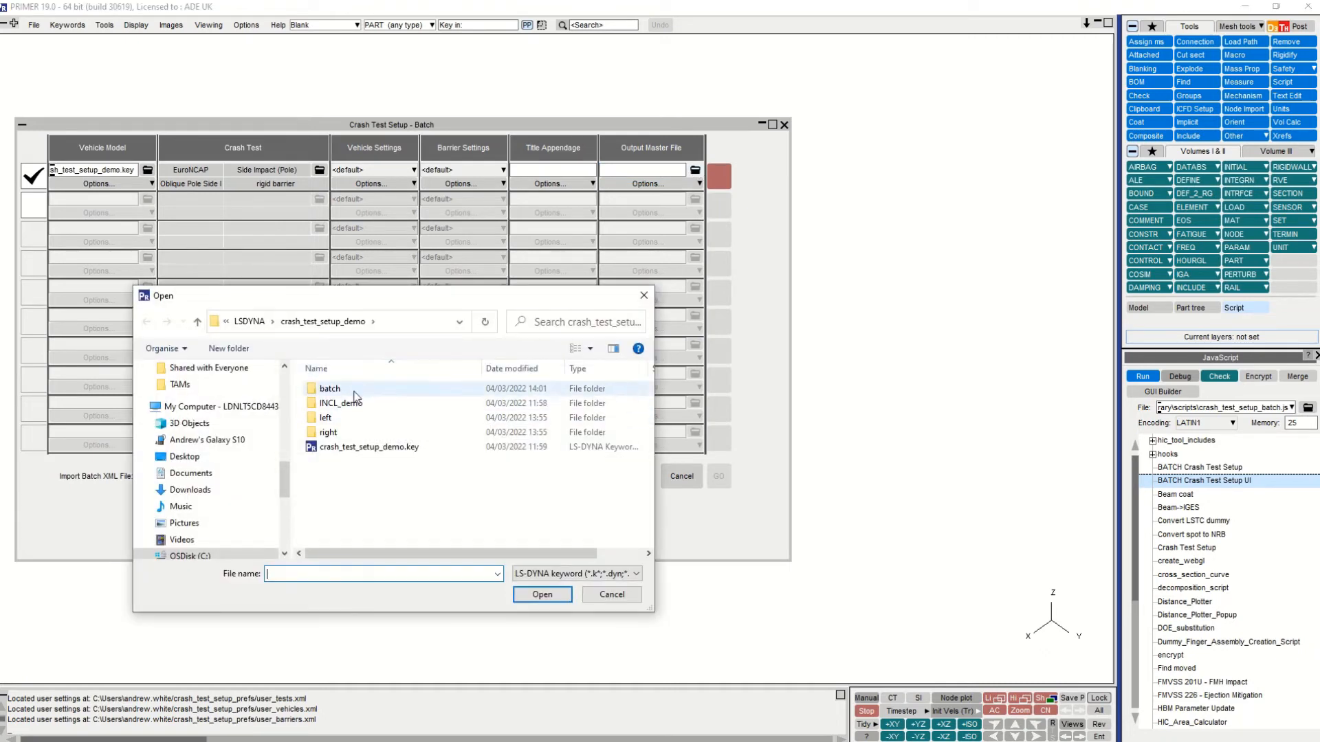
{"action": "double_click", "coordinate": [353, 392]}
{"action": "double_click", "coordinate": [354, 403]}
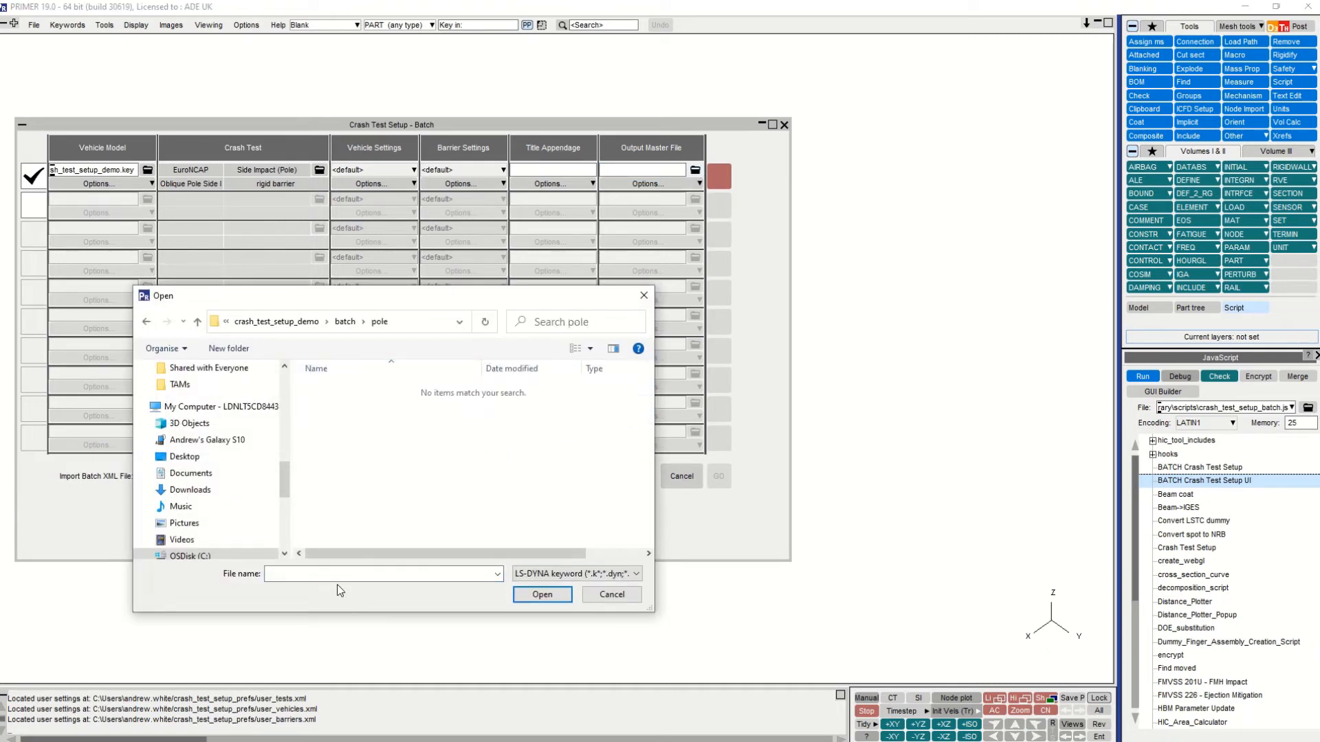
{"action": "left_click", "coordinate": [337, 574]}
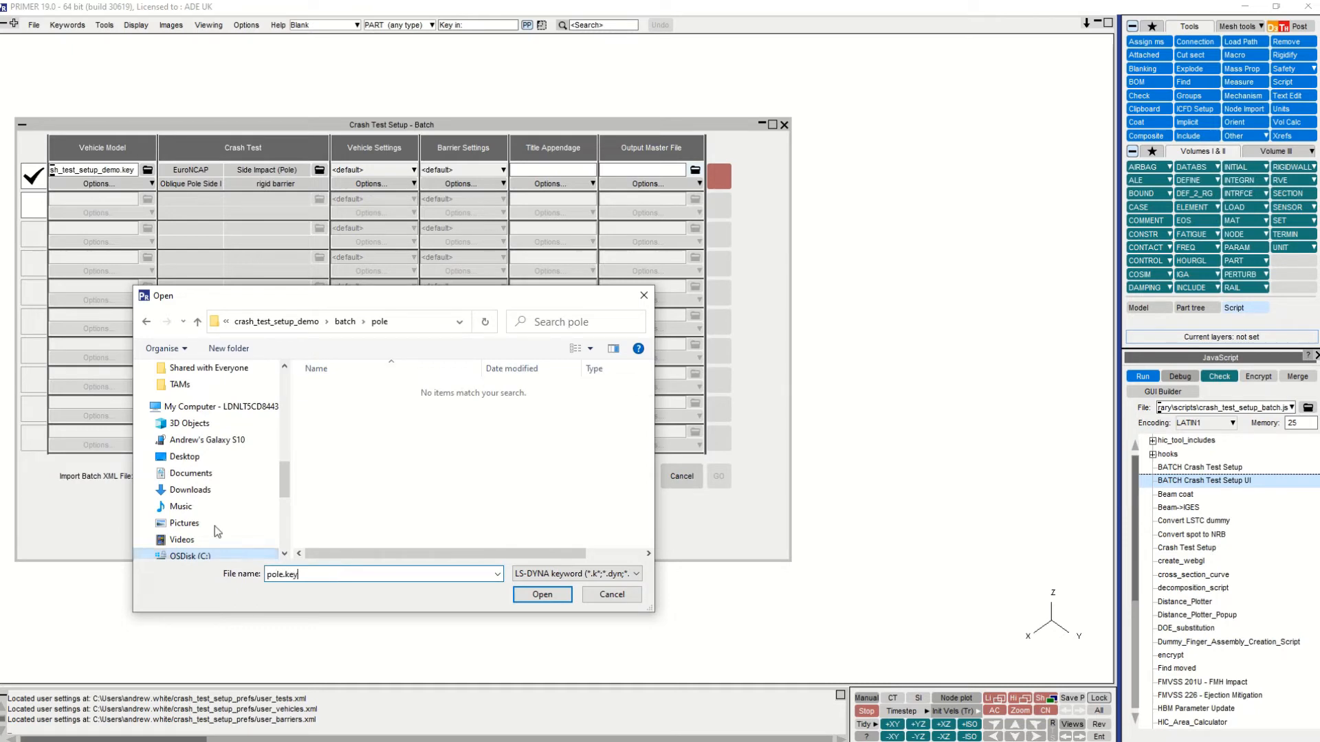
{"action": "left_click", "coordinate": [541, 594]}
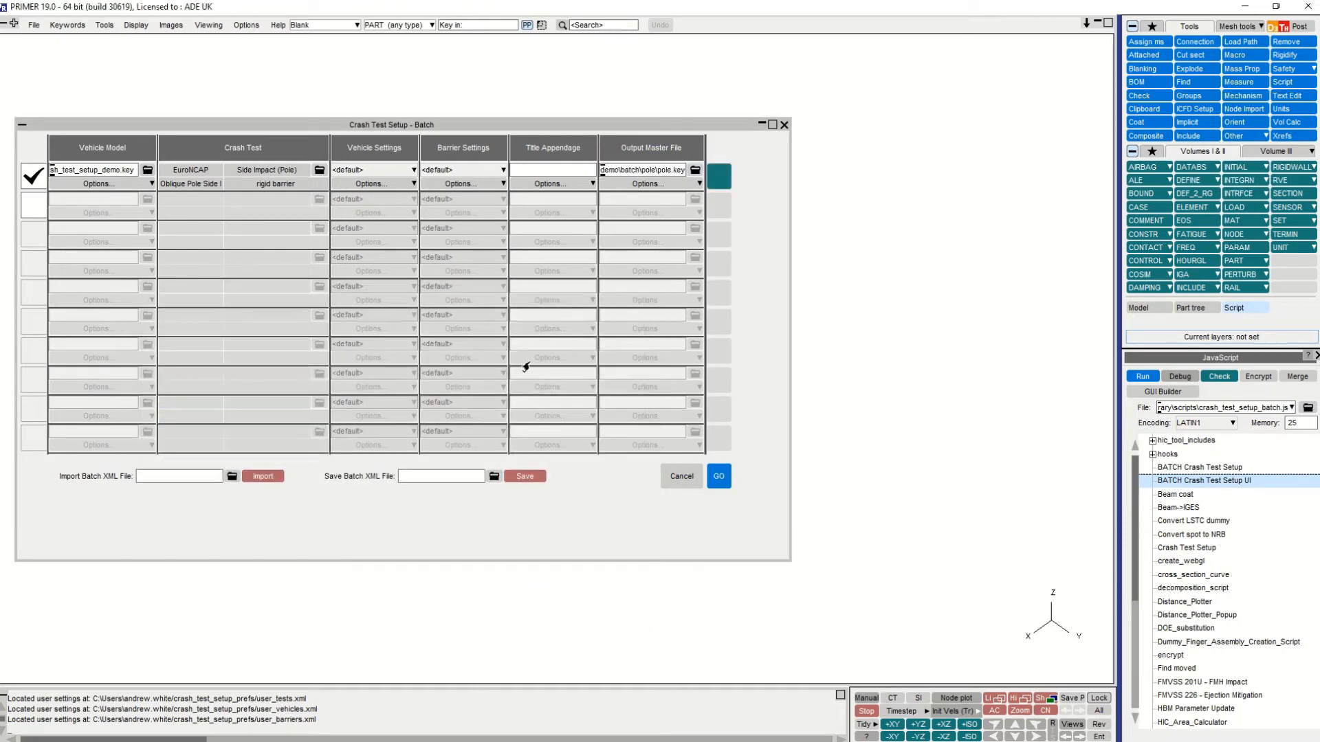
- Fill the first entry's vehicle model down to the entries below and activate the second batch entry
{"action": "left_click", "coordinate": [145, 184]}
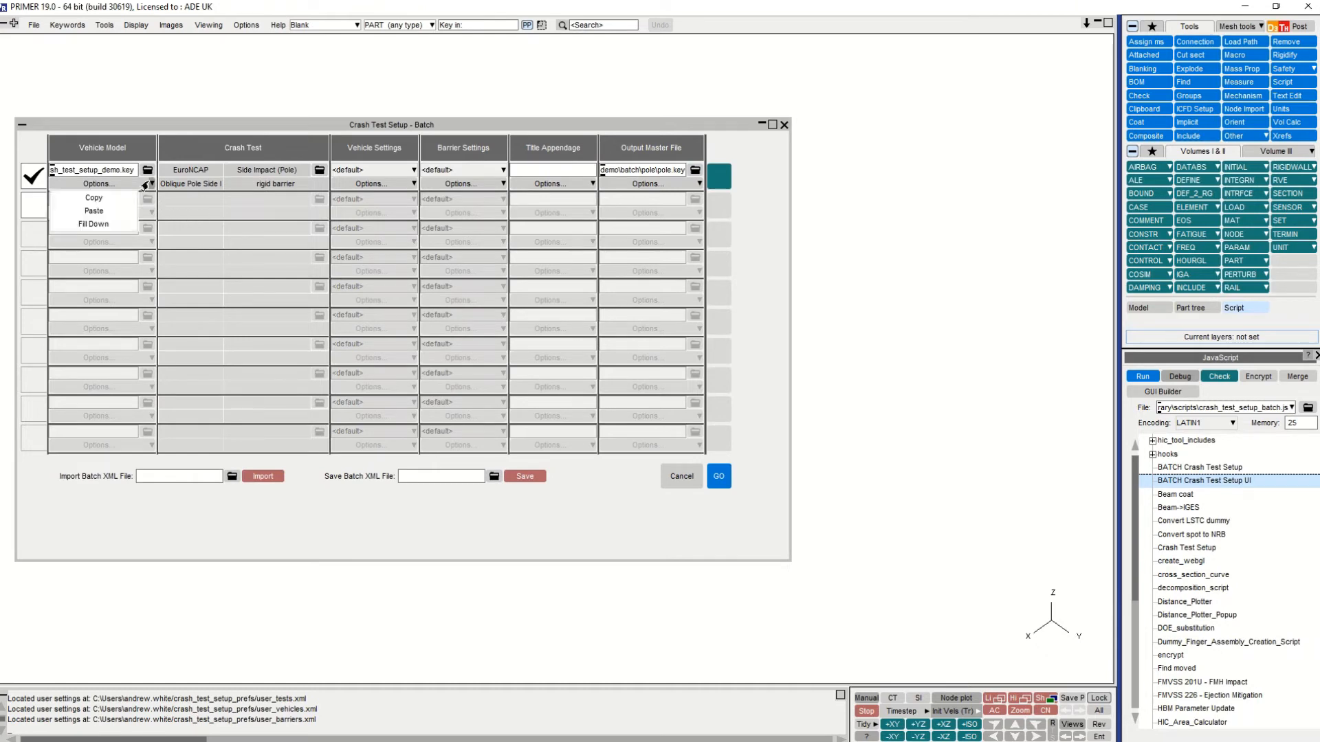
{"action": "left_click", "coordinate": [121, 224]}
{"action": "left_click", "coordinate": [31, 208]}
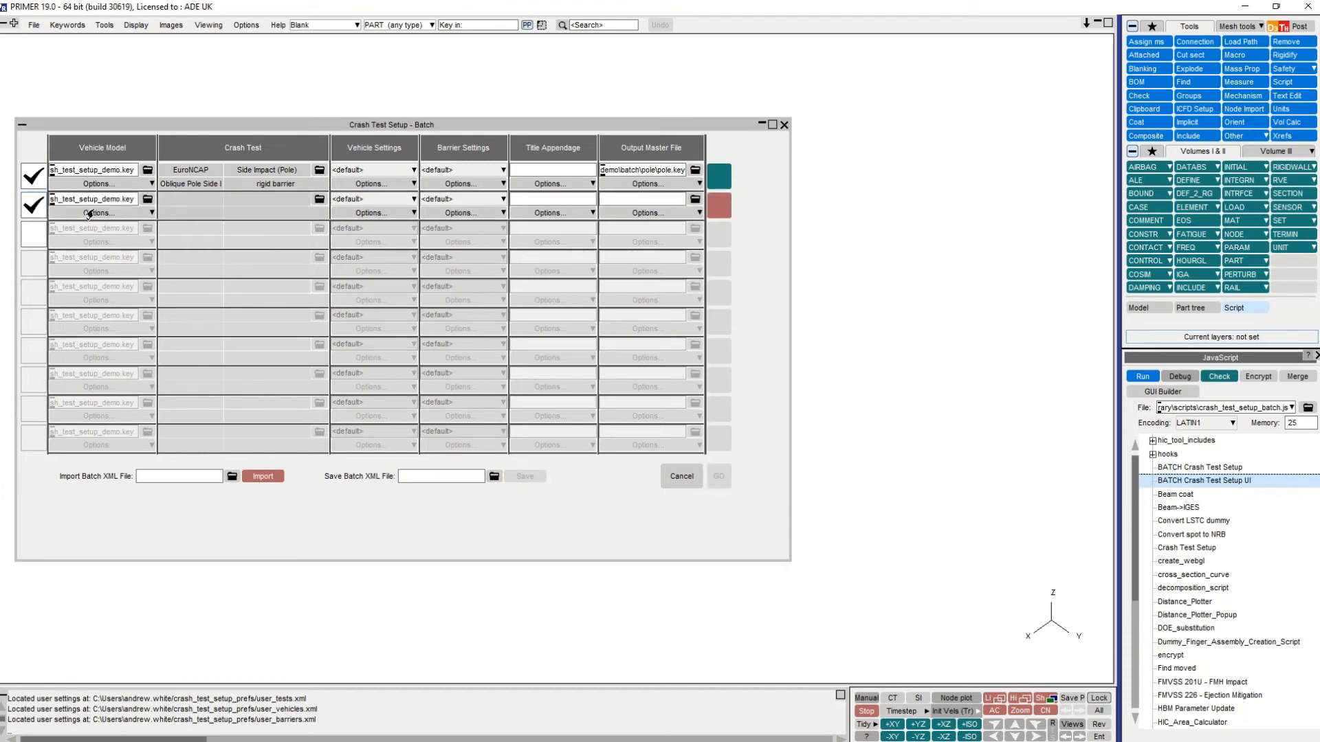
- Assign only the EuroNCAP full width Frontal Impact (Rigid) crash test to the second batch entry
{"action": "left_click", "coordinate": [319, 199]}
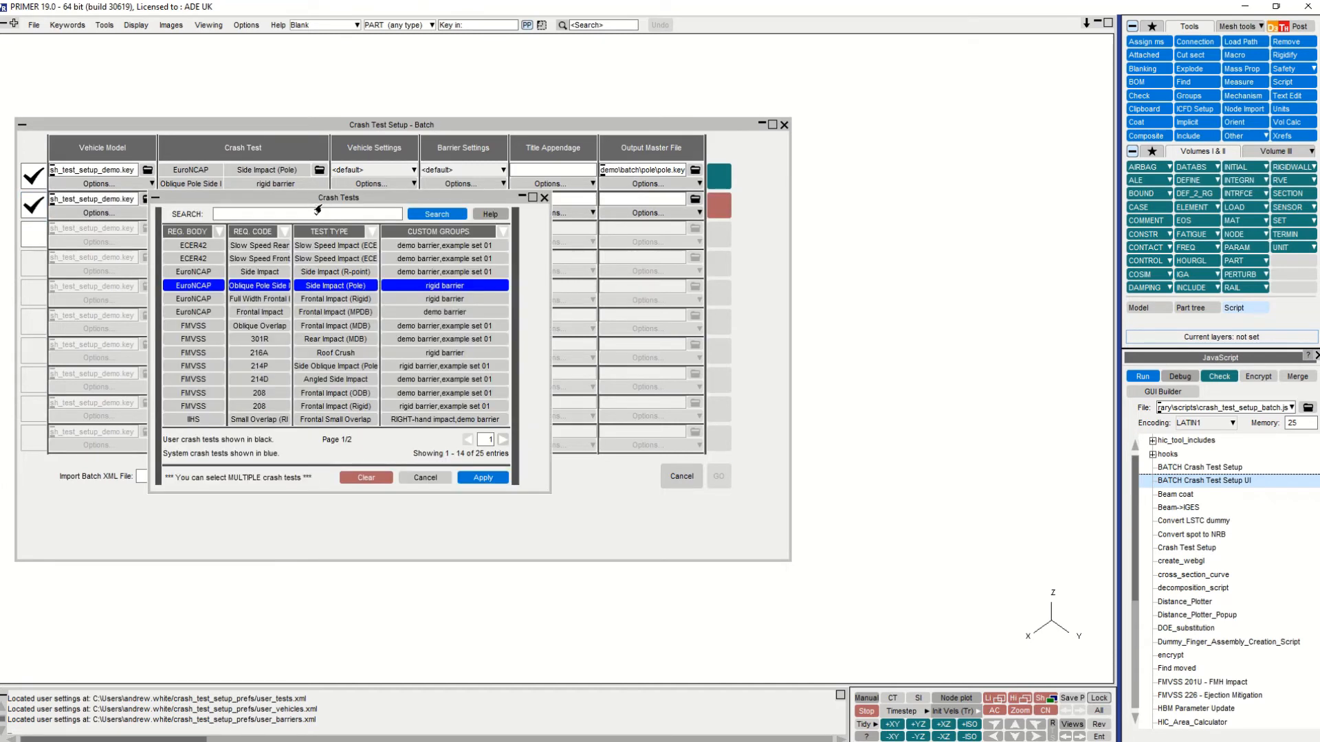
{"action": "left_click", "coordinate": [196, 287]}
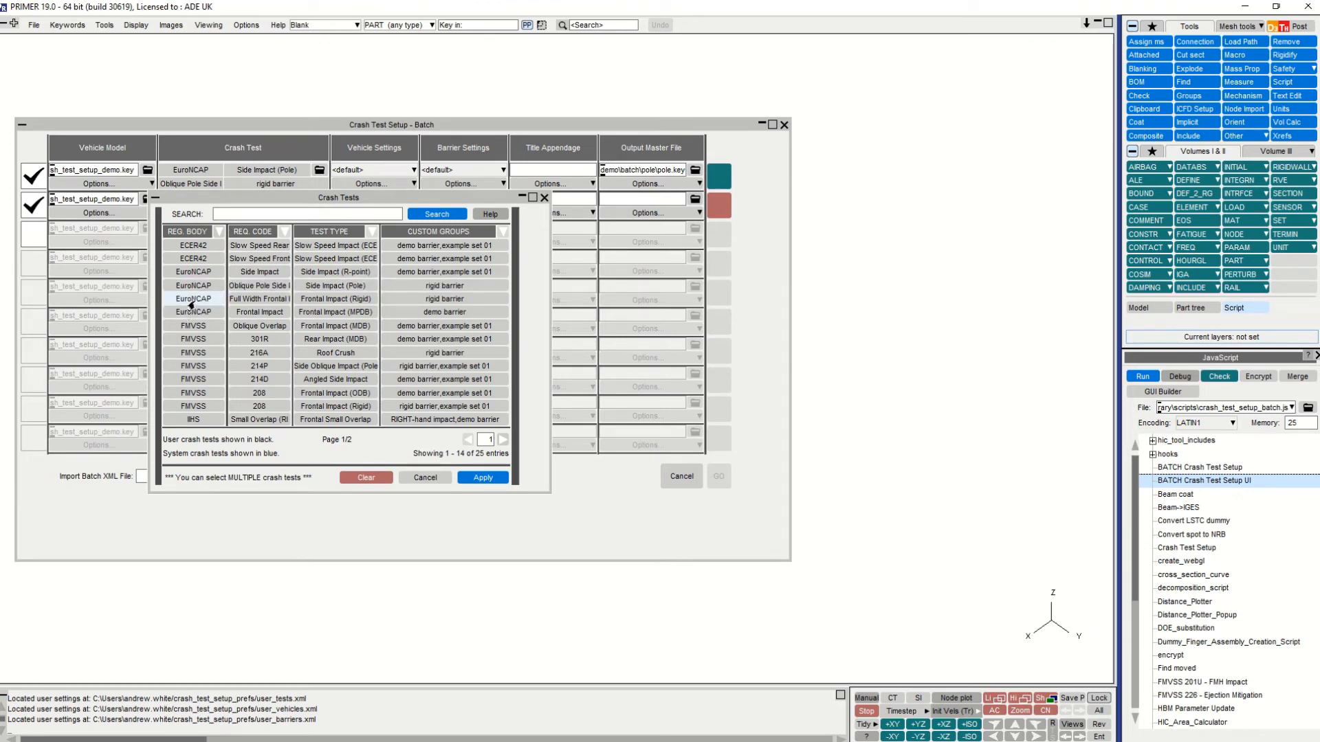
{"action": "left_click", "coordinate": [192, 299]}
{"action": "left_click", "coordinate": [480, 480]}
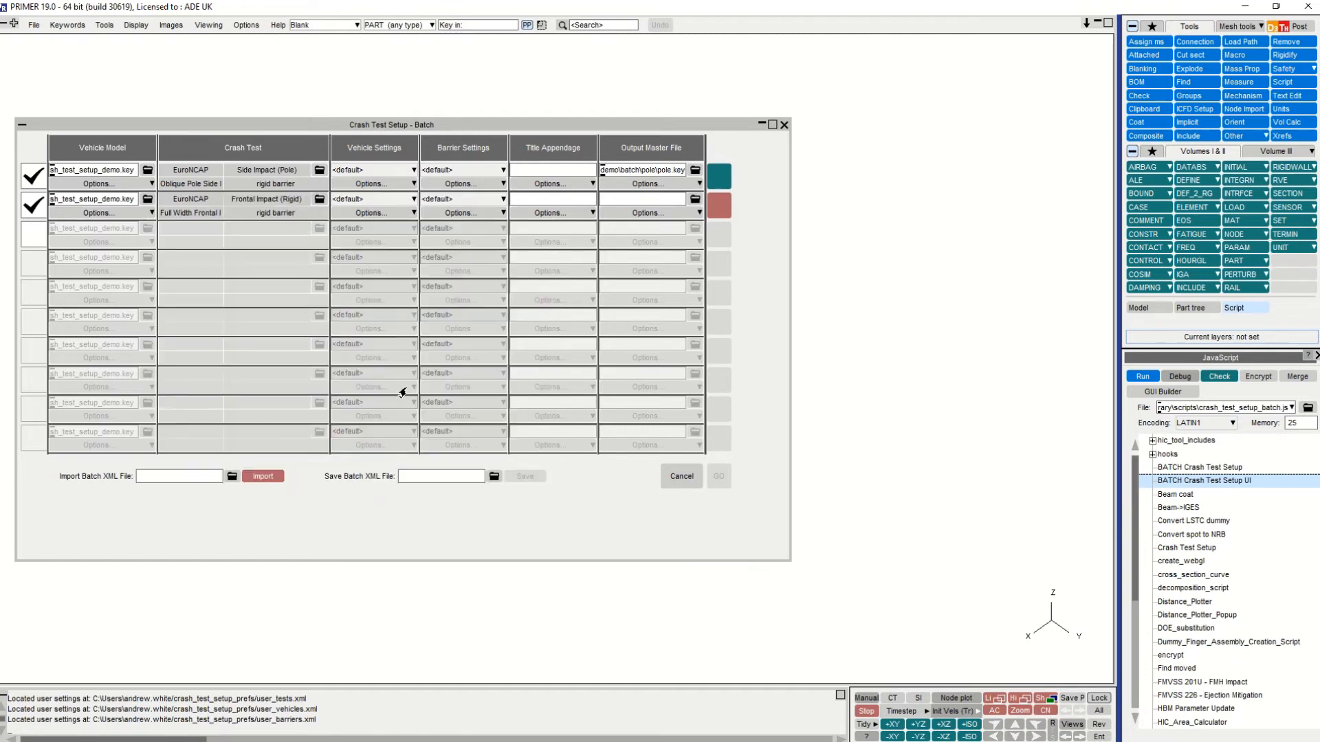
- Fill the output master file path down, and set the second entry's output to full_width.key in the batch\full_width folder
{"action": "left_click", "coordinate": [693, 184]}
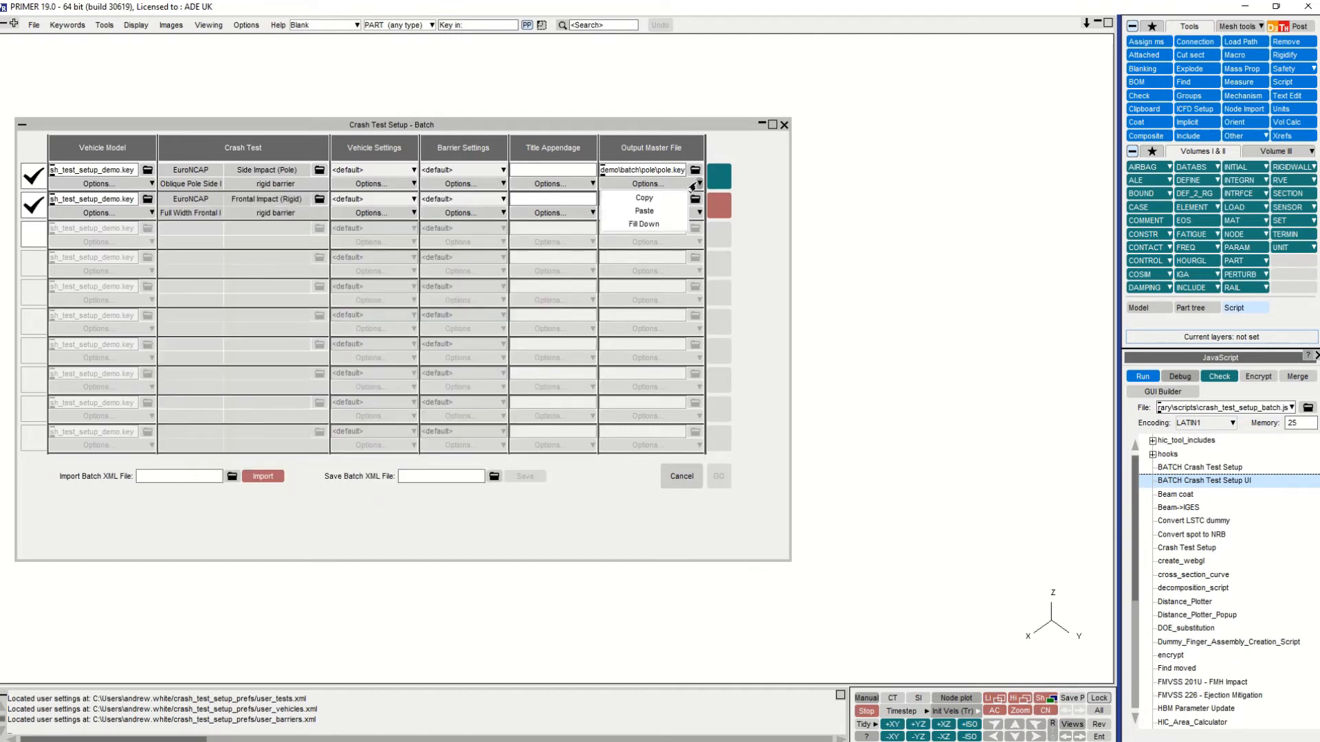
{"action": "left_click", "coordinate": [667, 232]}
{"action": "left_click", "coordinate": [695, 198]}
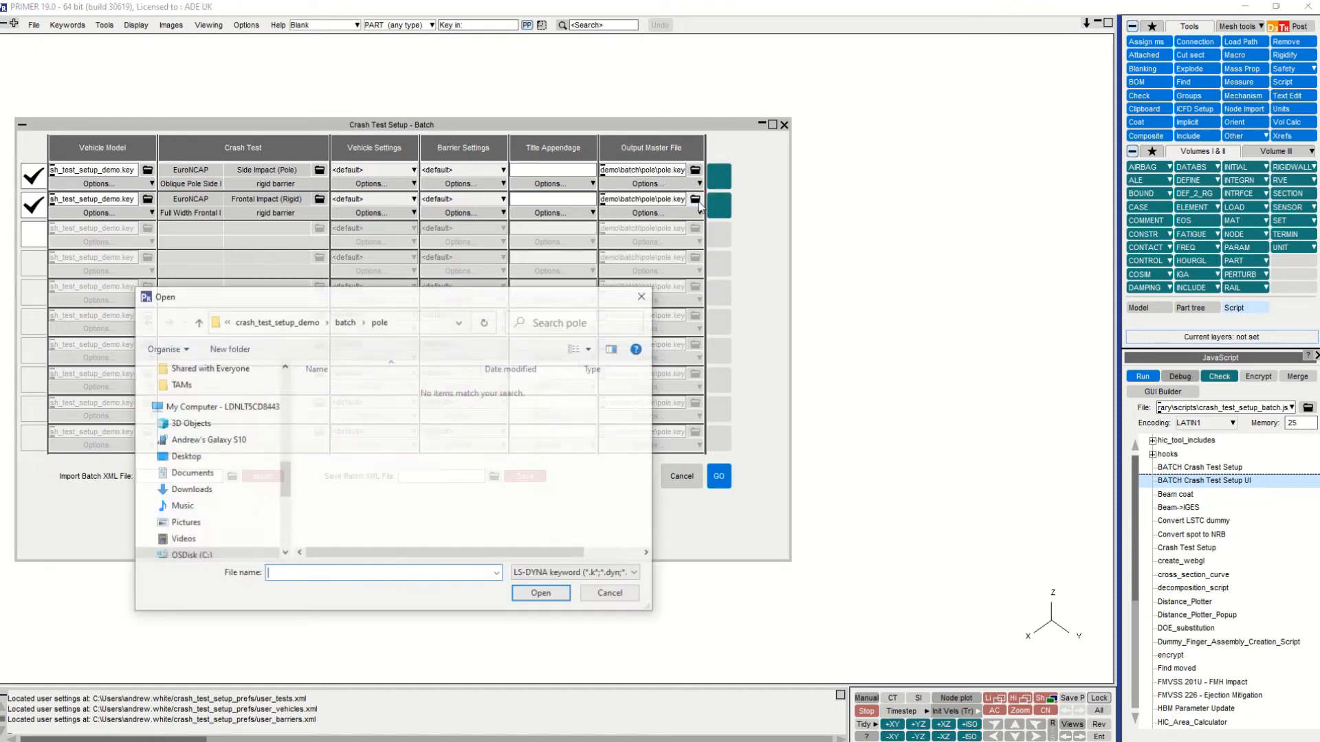
{"action": "left_click", "coordinate": [344, 322]}
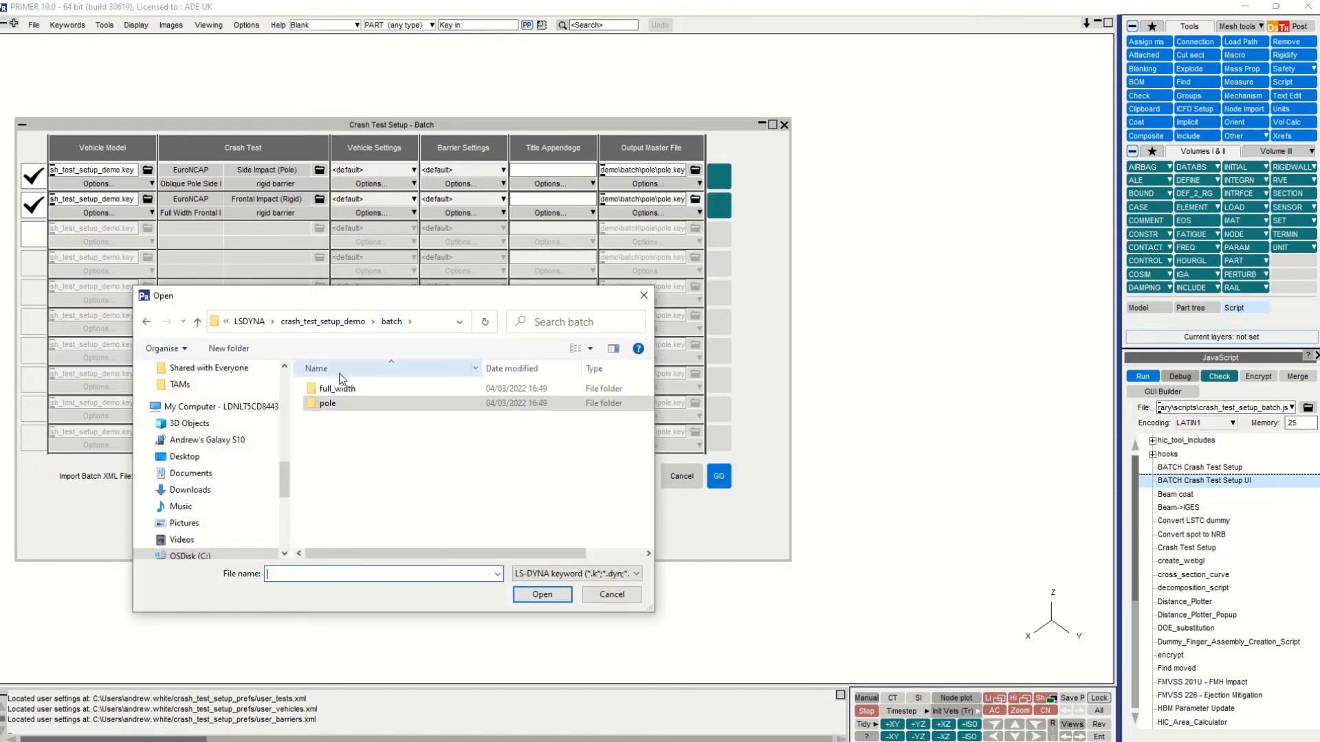
{"action": "double_click", "coordinate": [338, 389]}
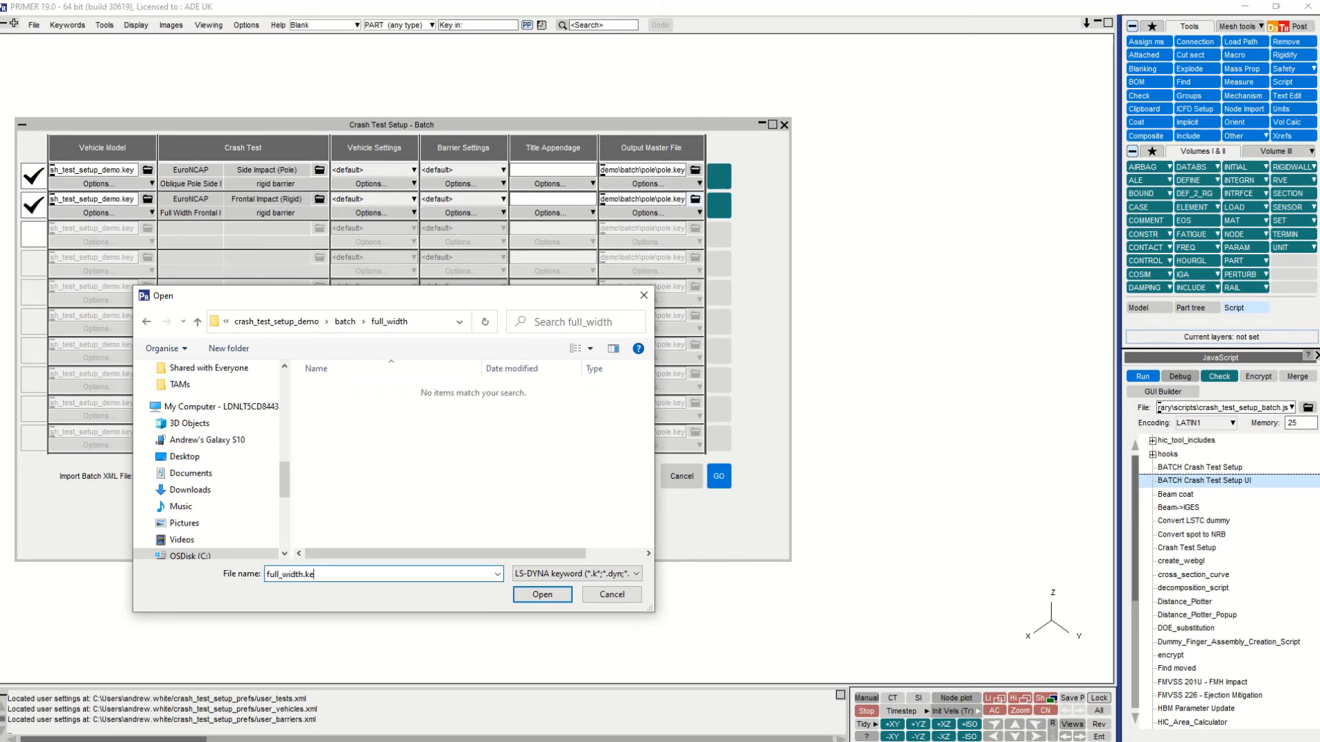
{"action": "left_click", "coordinate": [537, 595]}
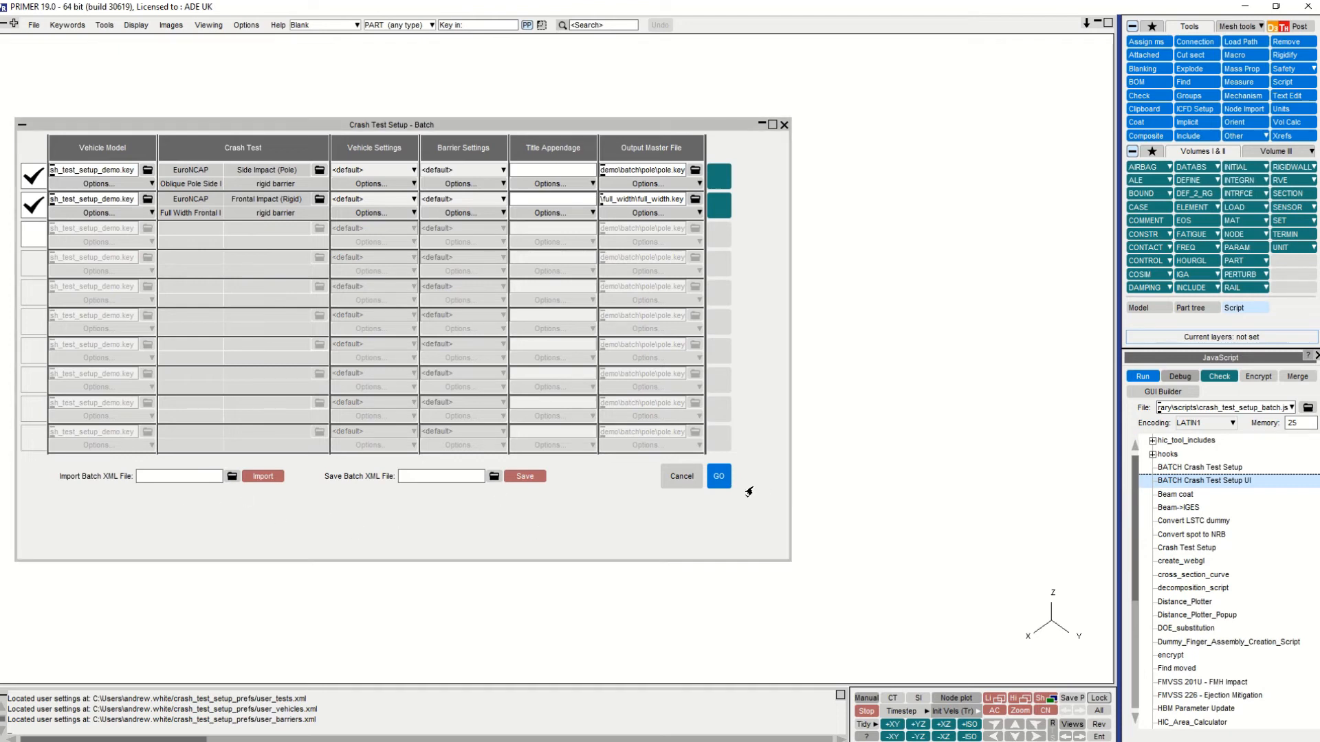
- Run the batch setup for both entries and dismiss the batch results
{"action": "left_click", "coordinate": [719, 478]}
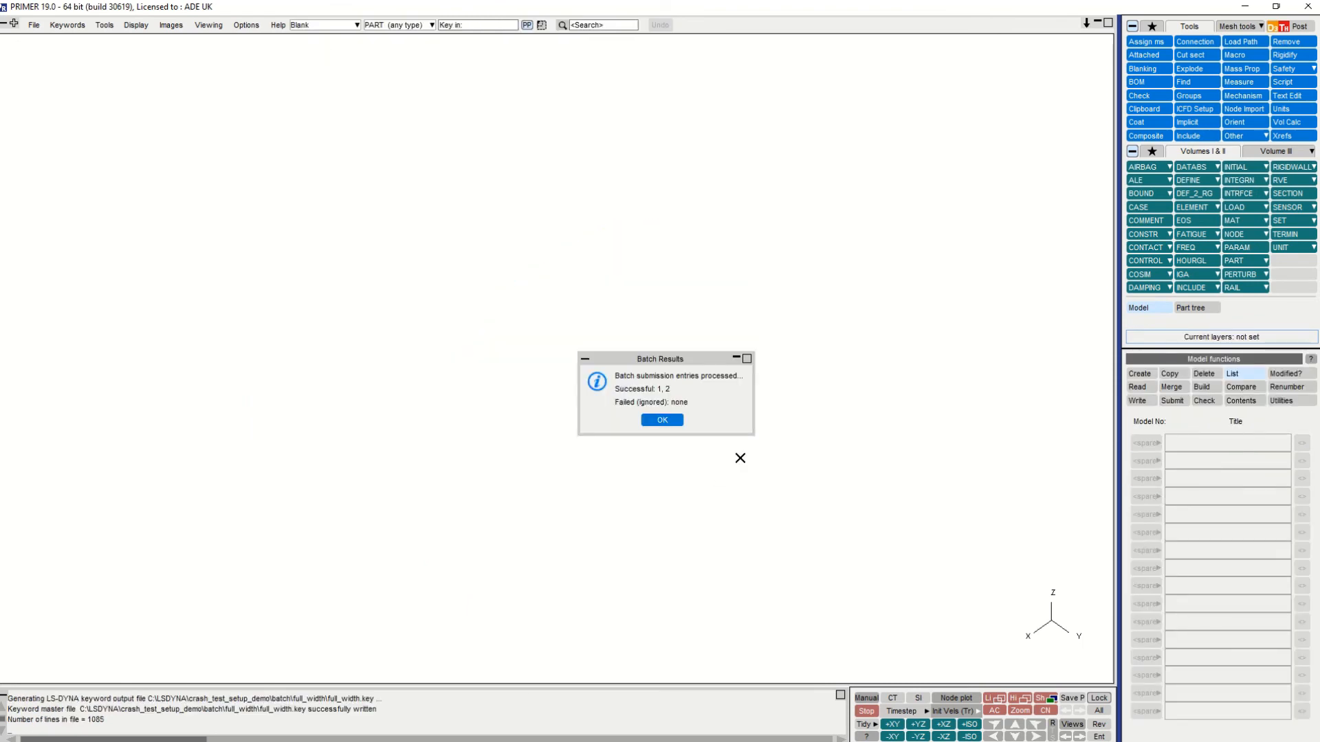
{"action": "left_click", "coordinate": [667, 421]}
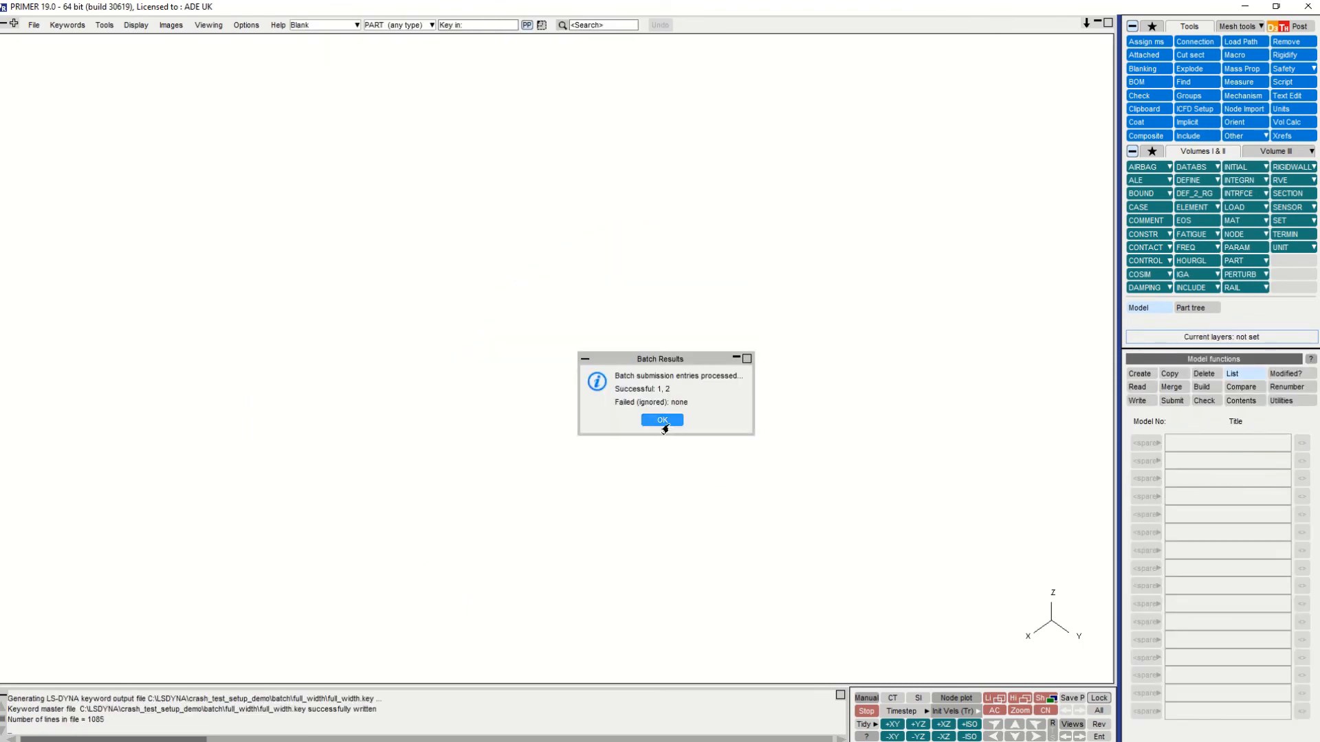
- Read the LS-DYNA model pole.key from the crash_test_setup_demo\batch\pole folder into model 1
{"action": "left_click", "coordinate": [1131, 388]}
{"action": "left_click", "coordinate": [1300, 542]}
{"action": "left_click", "coordinate": [351, 323]}
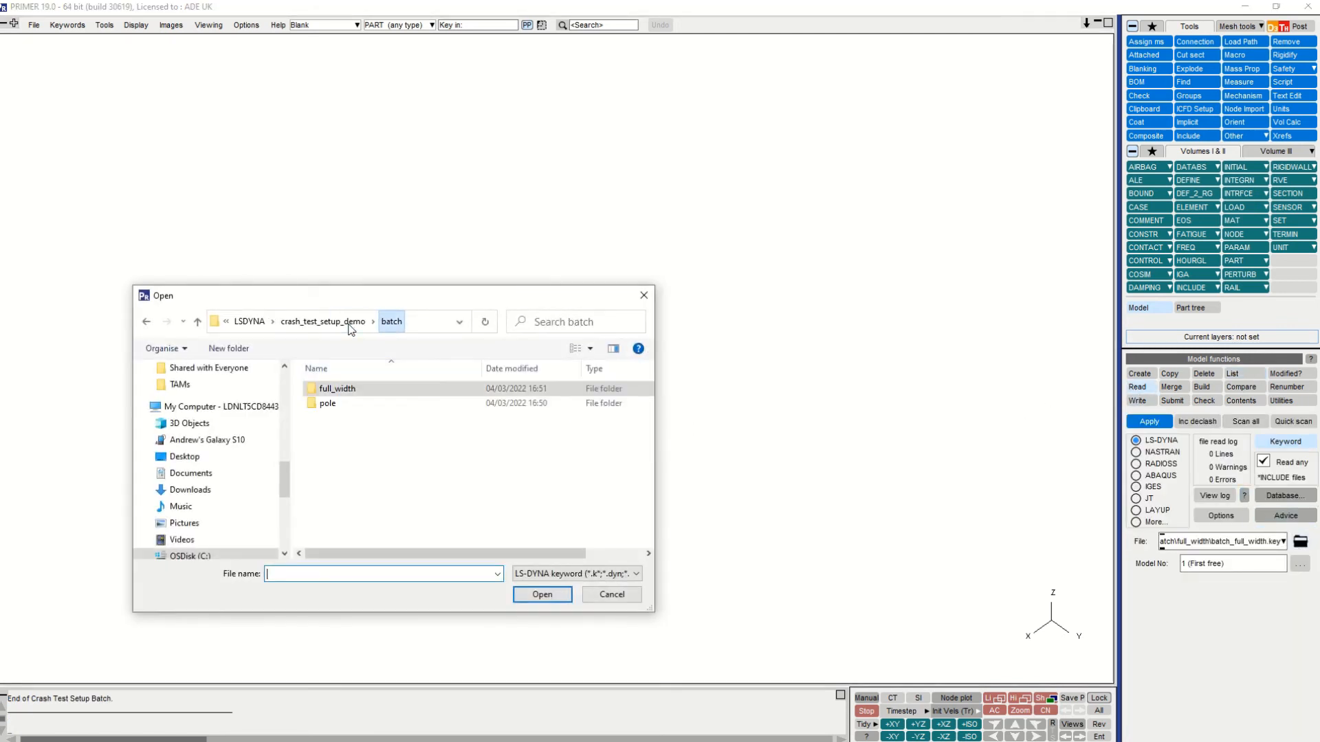
{"action": "double_click", "coordinate": [343, 402]}
{"action": "left_click", "coordinate": [342, 391]}
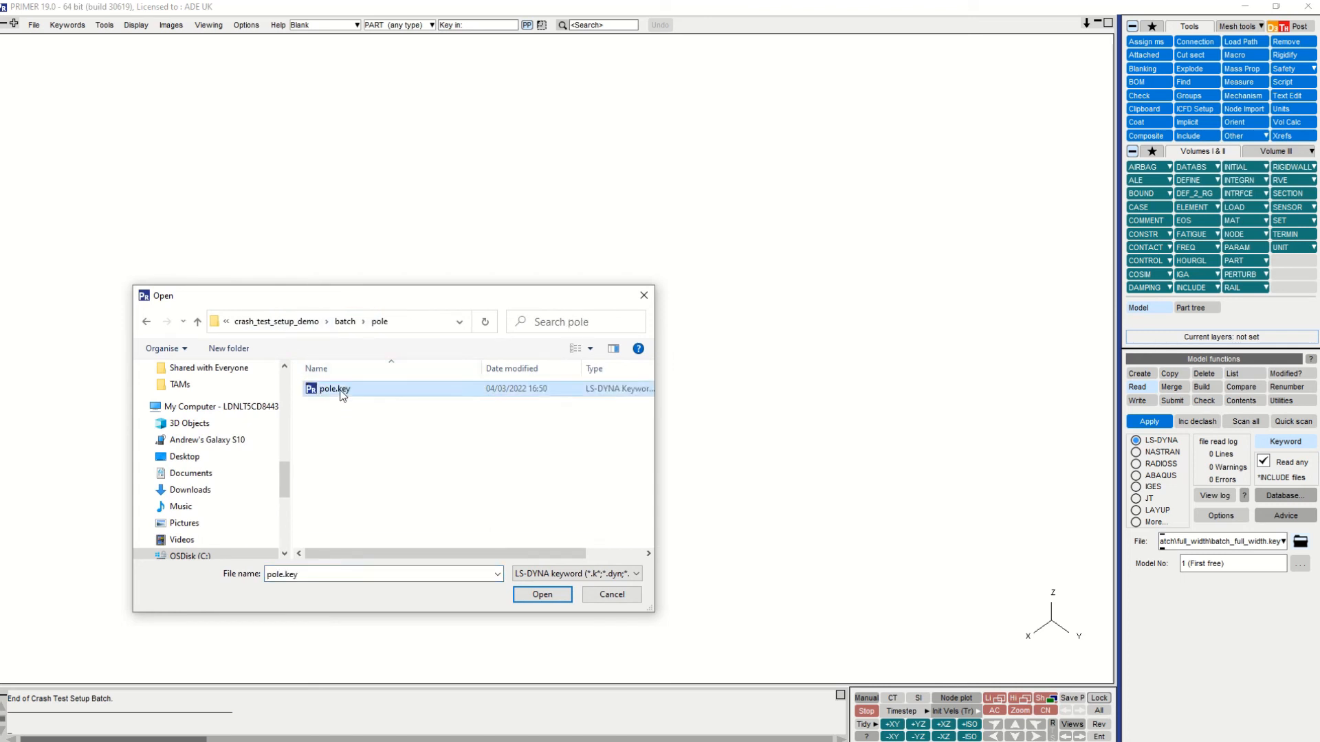
{"action": "left_click", "coordinate": [532, 592]}
{"action": "left_click", "coordinate": [1149, 422]}
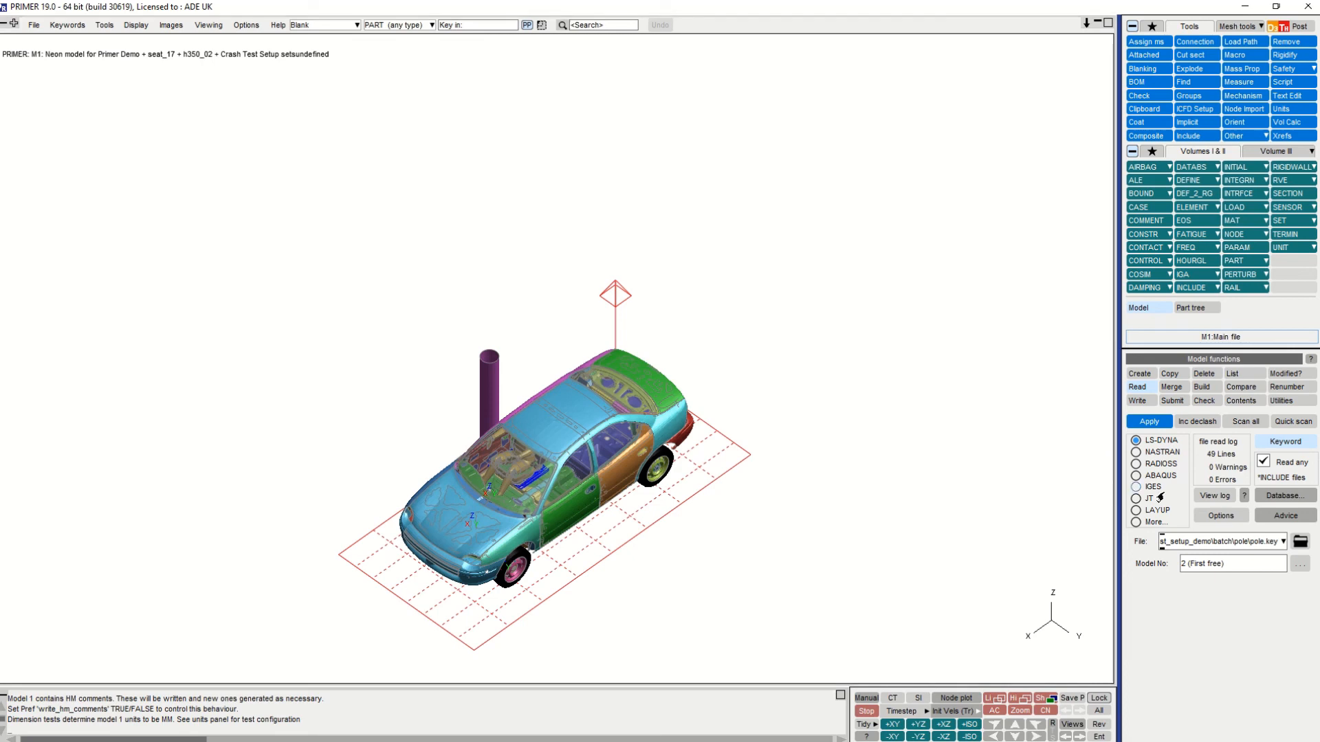
- Read full_width.key from the crash_test_setup_demo\batch\full_width folder into model 2
{"action": "left_click", "coordinate": [1300, 542]}
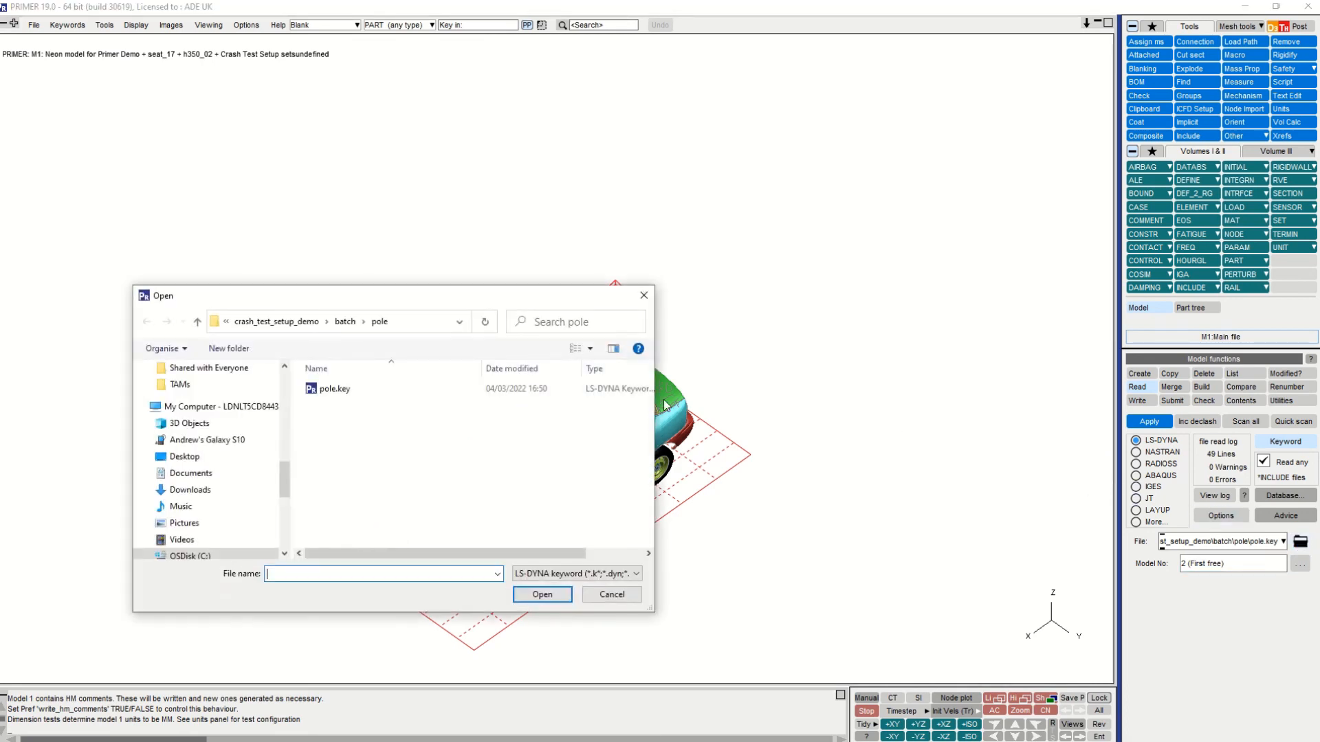
{"action": "left_click", "coordinate": [345, 321]}
{"action": "double_click", "coordinate": [331, 390]}
{"action": "left_click", "coordinate": [333, 387]}
{"action": "left_click", "coordinate": [543, 594]}
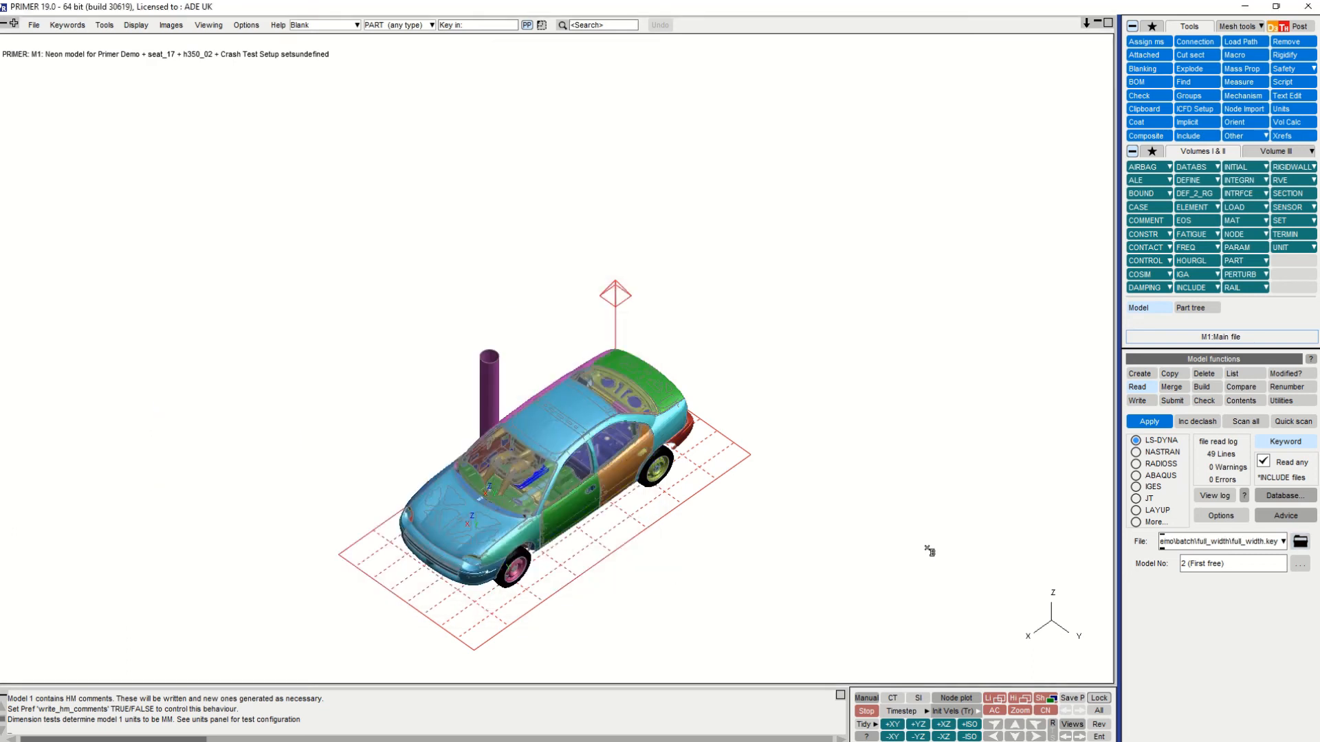
{"action": "left_click", "coordinate": [1158, 425]}
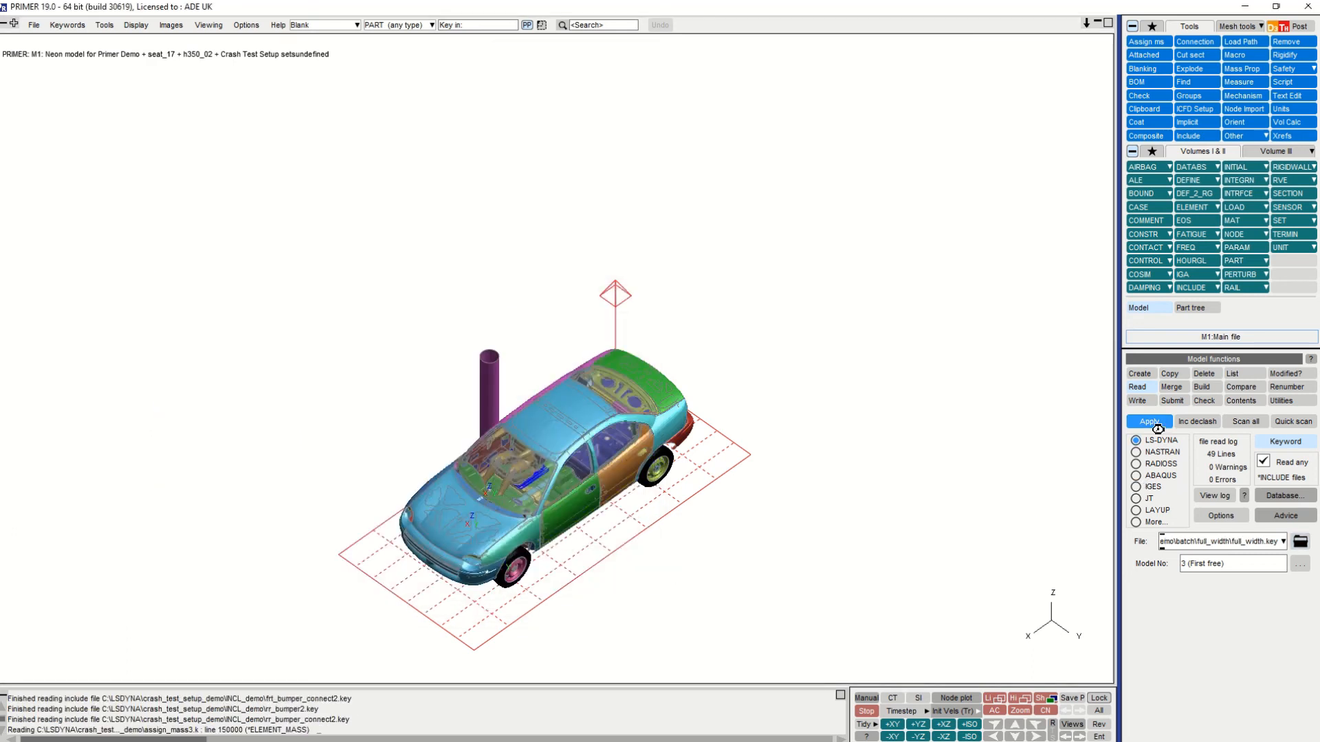
- List the models and show only M1, then only M2, to compare the pole and full width barrier setups
{"action": "left_click", "coordinate": [1230, 374]}
{"action": "key", "text": "1"}
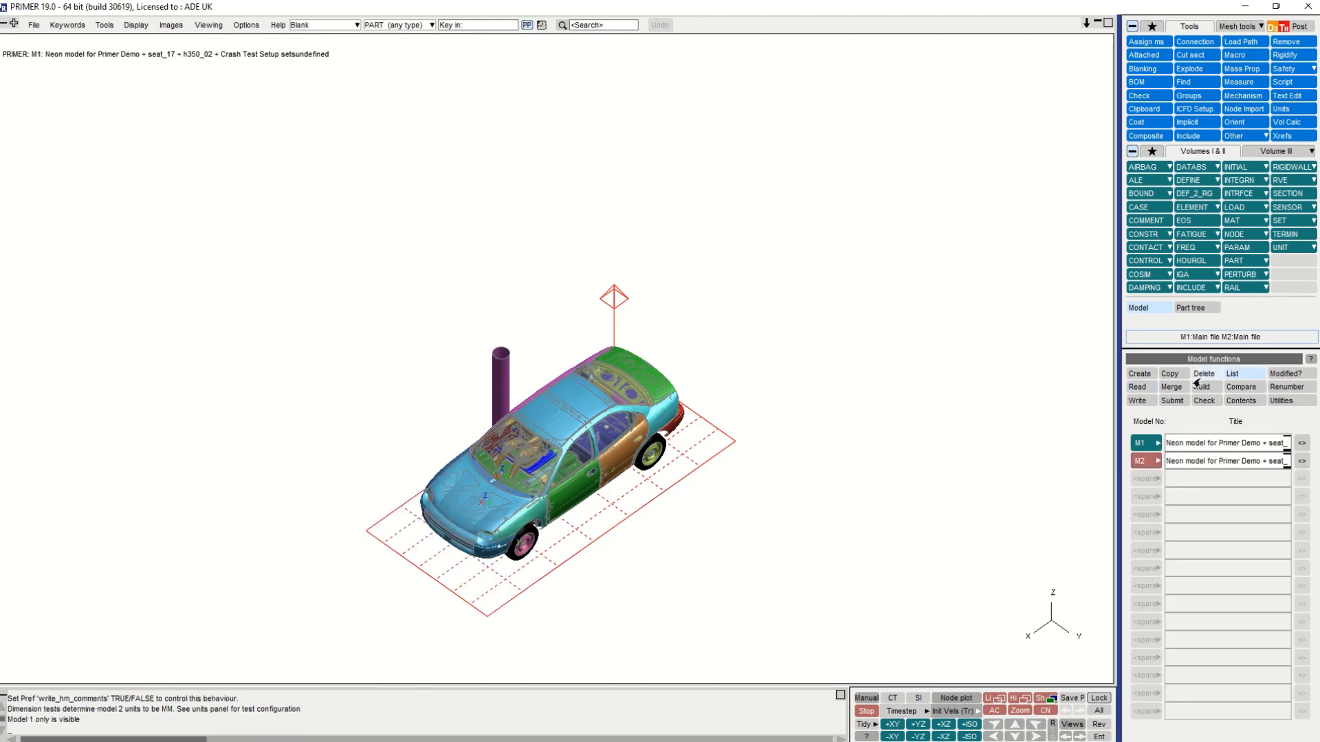
{"action": "key", "text": "2"}
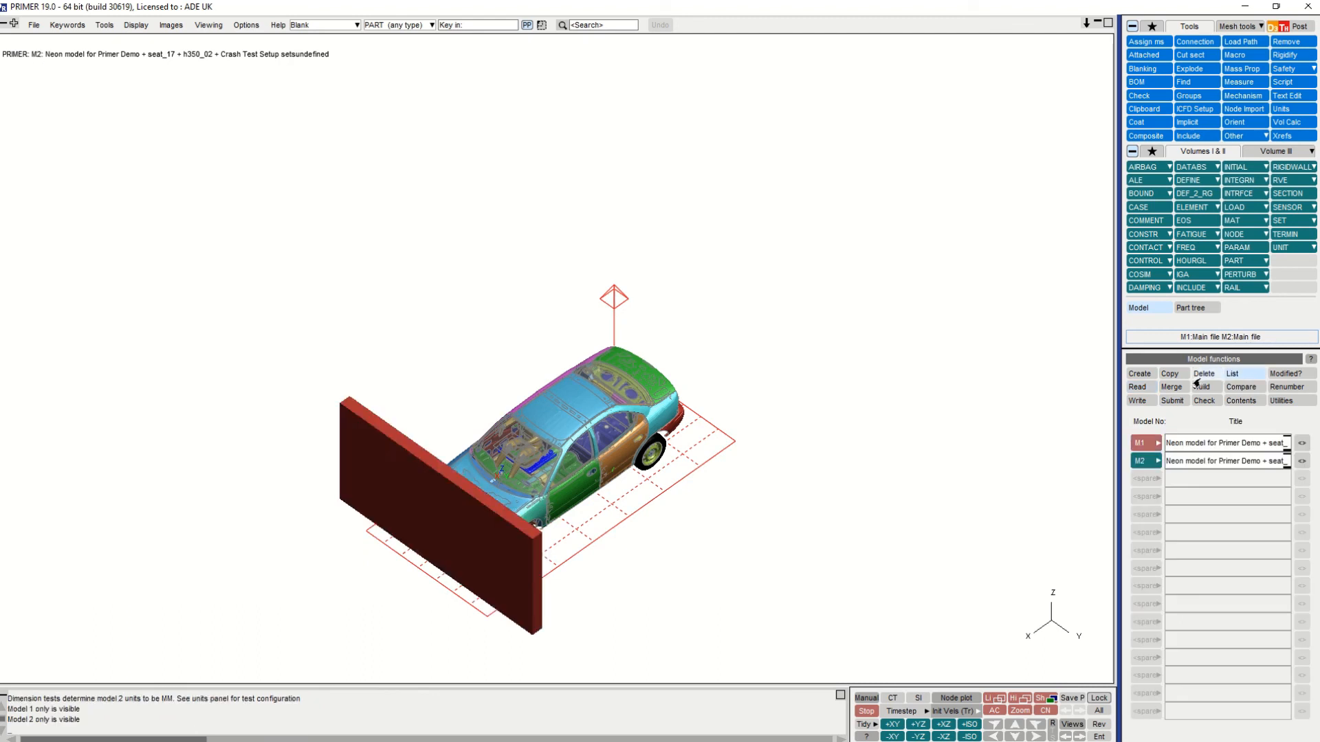